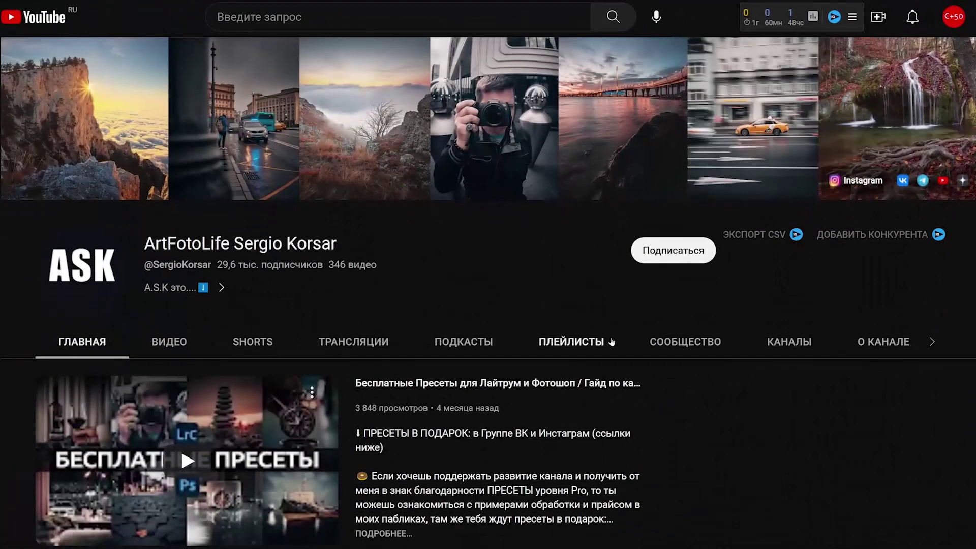
- Show the ArtFotoLife channel's Playlists tab and scroll through all its playlists
left_click(569, 339)
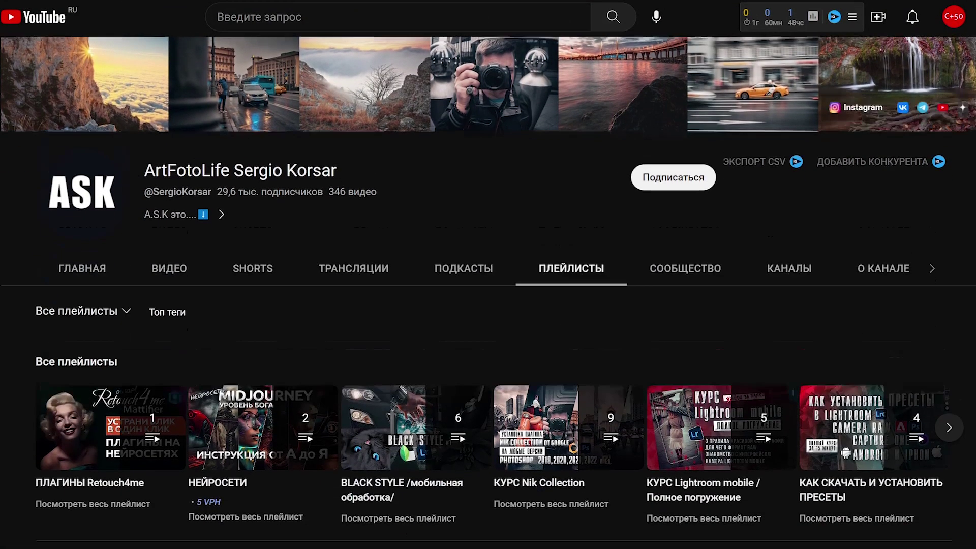
scroll(569, 340, "down", 7)
scroll(569, 339, "down", 8)
scroll(488, 305, "down", 7)
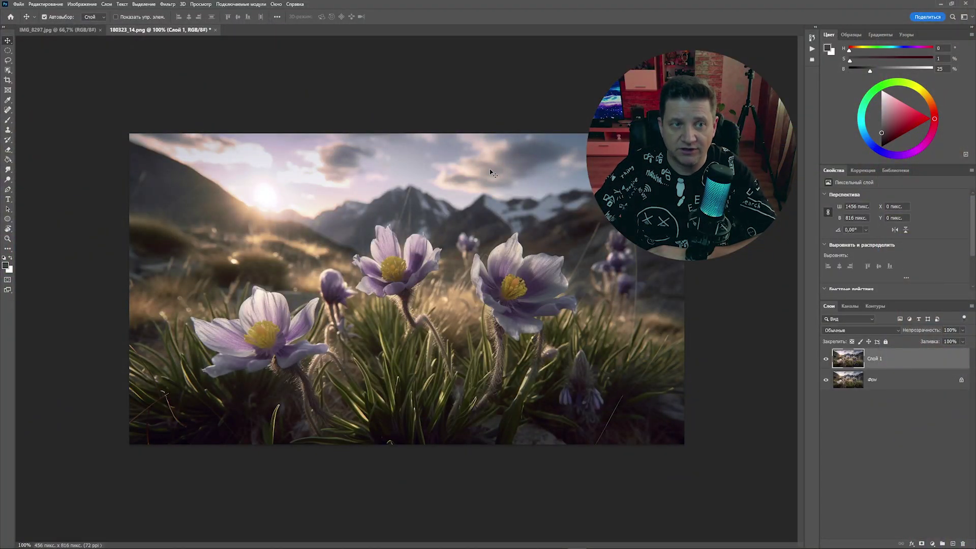
- Send the flower landscape layer to the plug-in via Filter > Topaz Labs > Topaz Photo AI
left_click(166, 5)
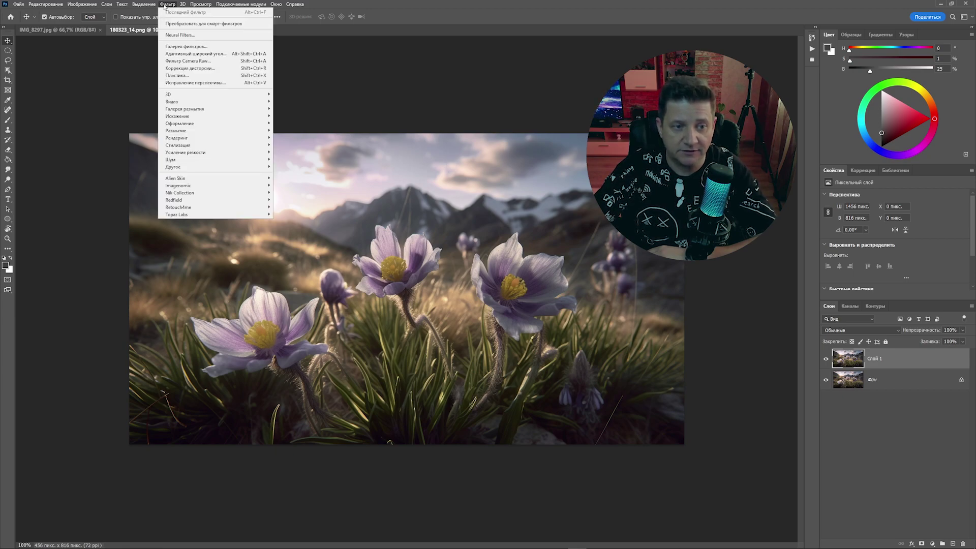
mouse_move(198, 215)
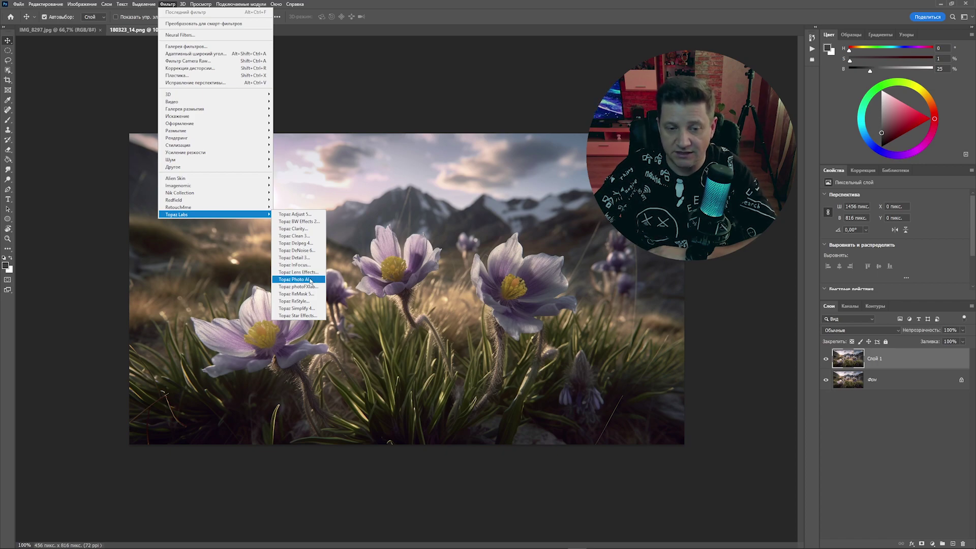
left_click(310, 280)
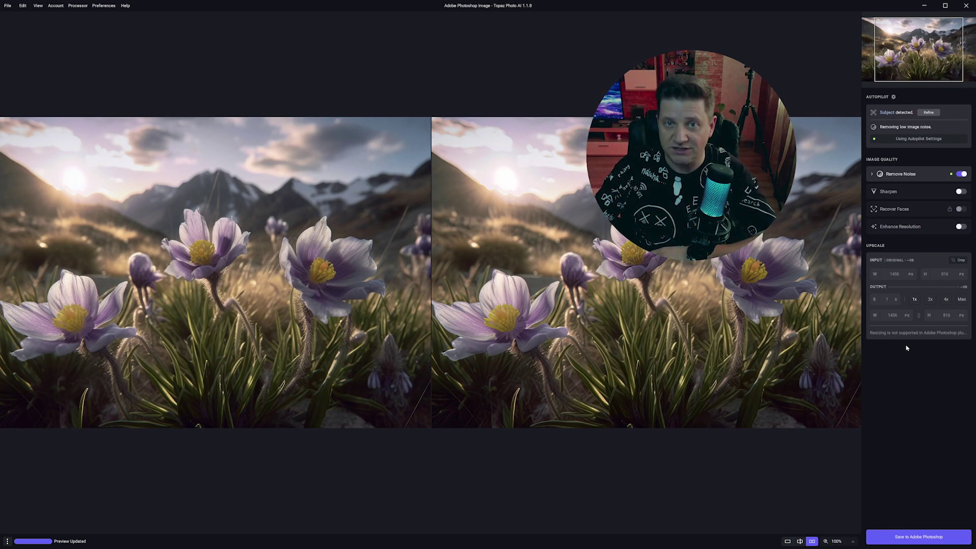
- Close Topaz Photo AI after reviewing the Autopilot Remove Noise result on the flower photo
left_click(967, 6)
- Leave the plug-in, quit Photoshop, and open the owl JPG in standalone Topaz Photo AI
left_click(505, 278)
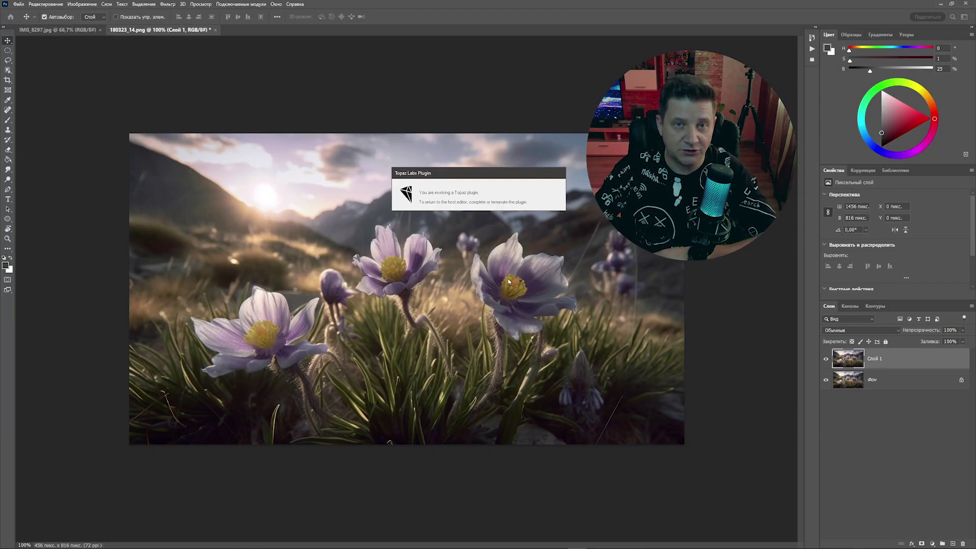
left_click(968, 5)
left_click(508, 200)
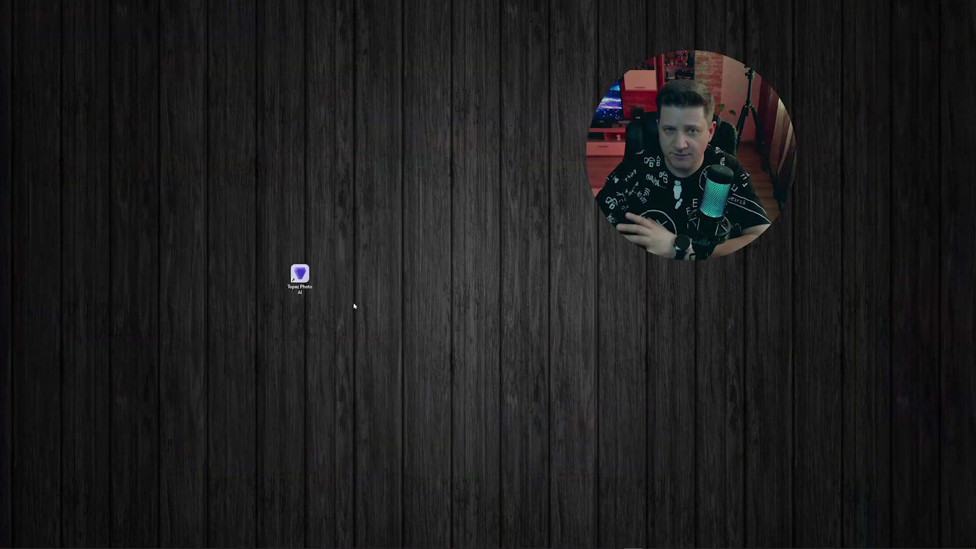
double_click(301, 276)
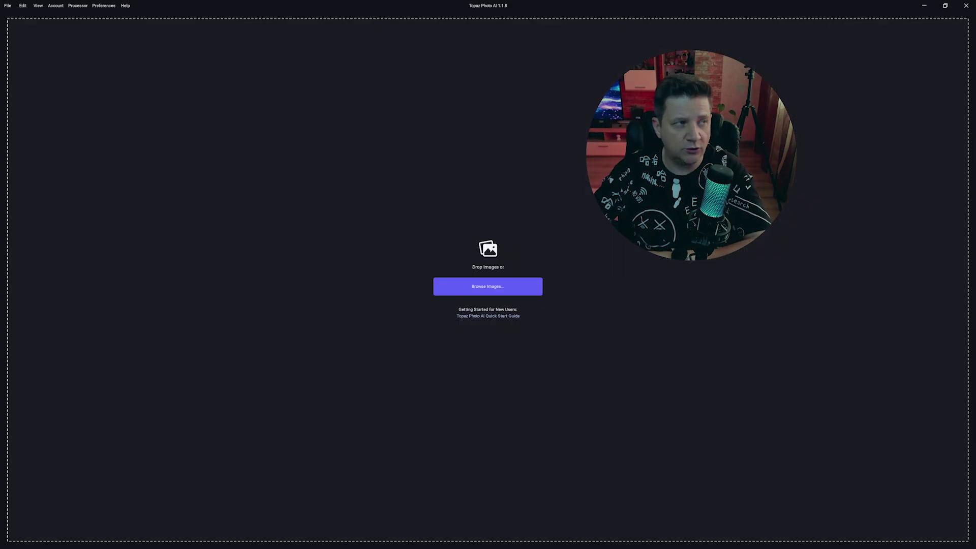
mouse_move(2, 315)
left_mouse_down()
mouse_move(216, 339)
mouse_move(493, 271)
left_mouse_up()
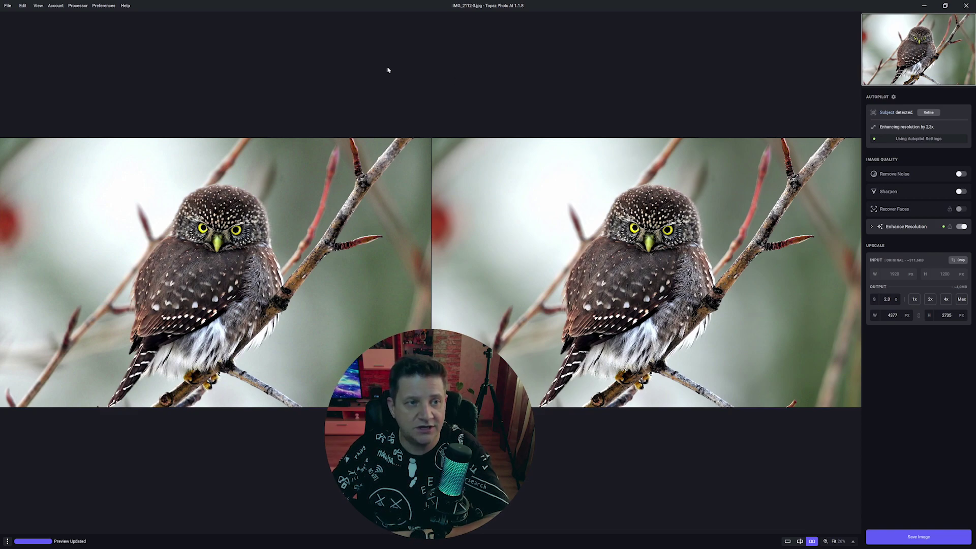
left_click(105, 6)
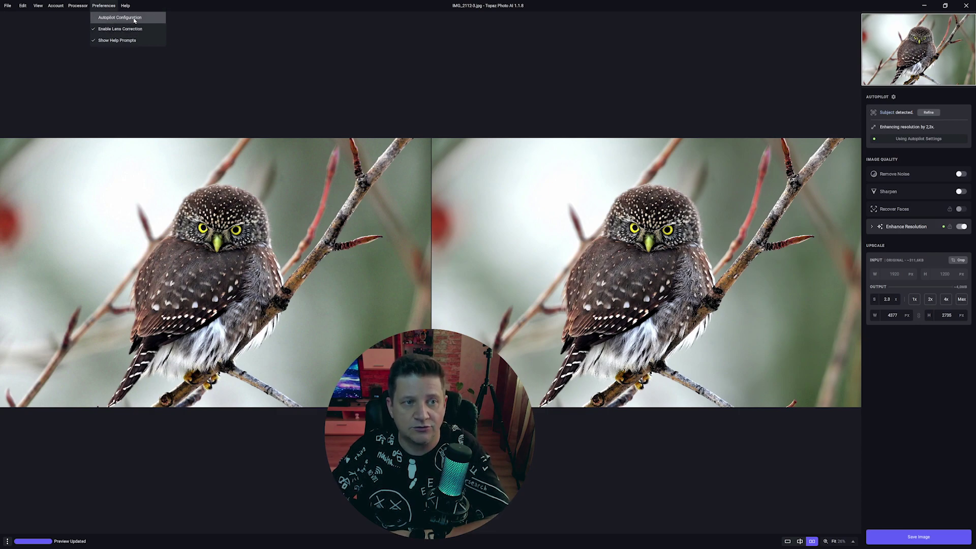
left_click(127, 20)
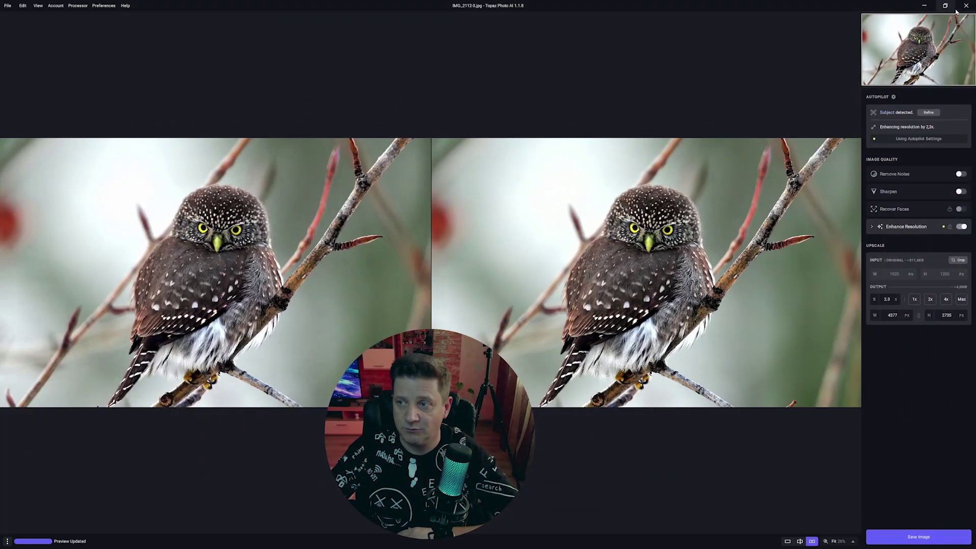
- Restart Topaz Photo AI without saving and reload the owl photo so Autopilot applies Remove Noise
left_click(966, 6)
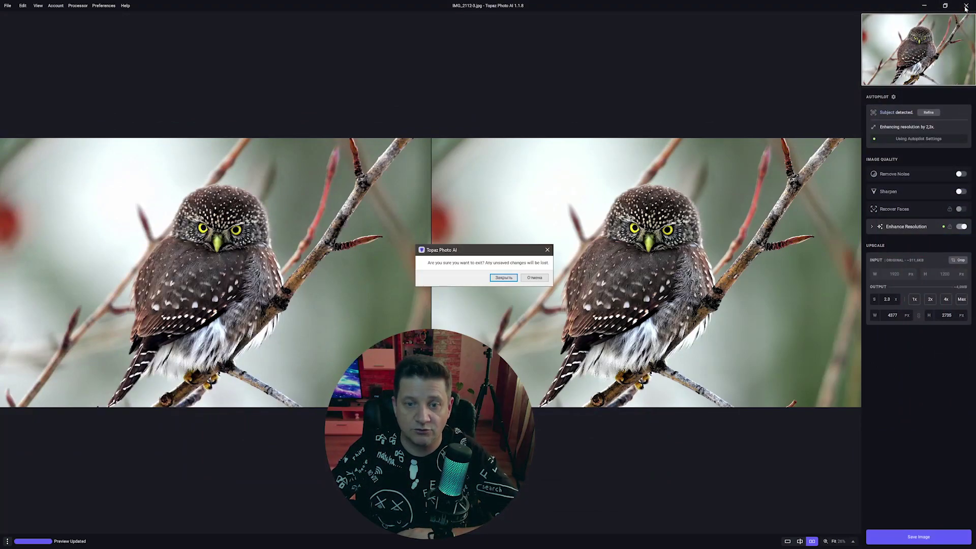
left_click(503, 277)
double_click(300, 274)
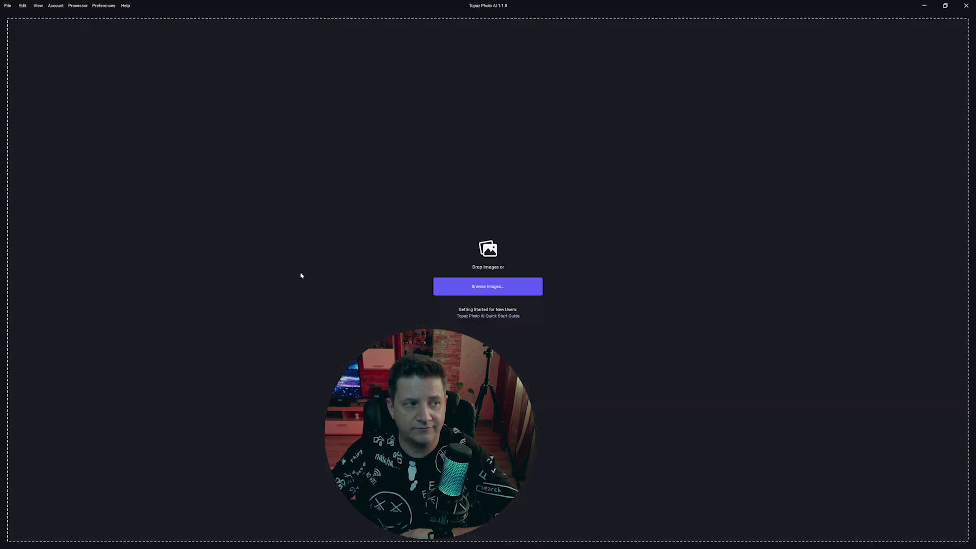
left_click_drag(300, 275, 475, 253)
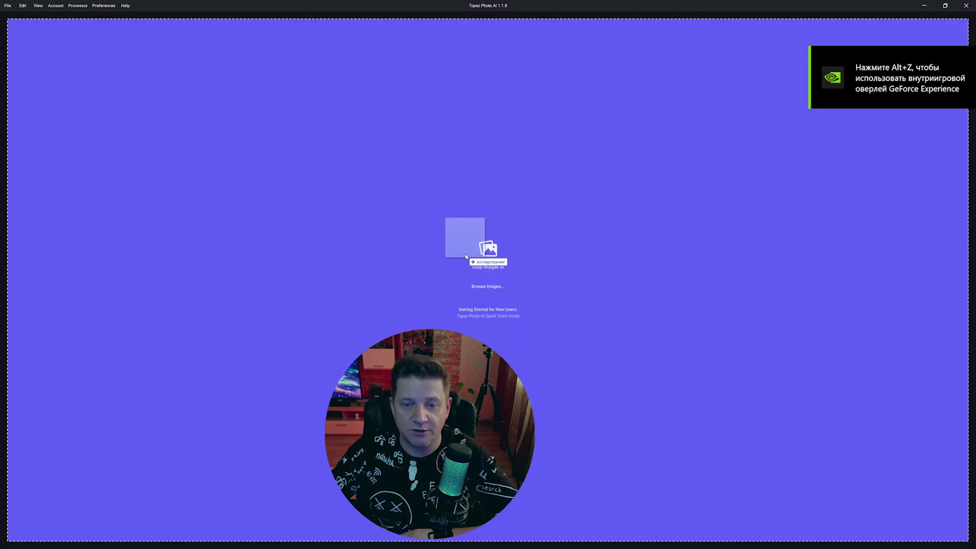
left_click_drag(476, 253, 476, 254)
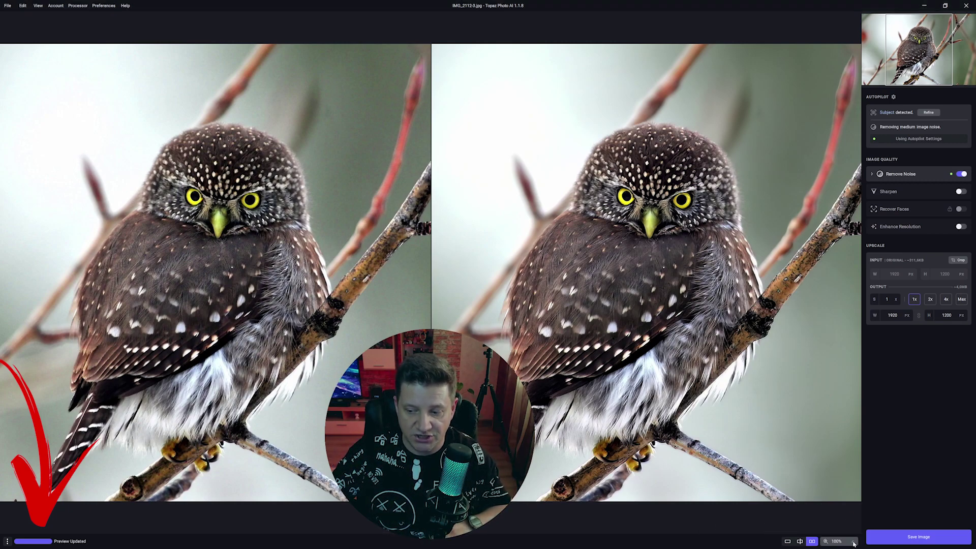
- Set the preview zoom to 67%, then 200%, and pan to the owl's head
left_click(838, 541)
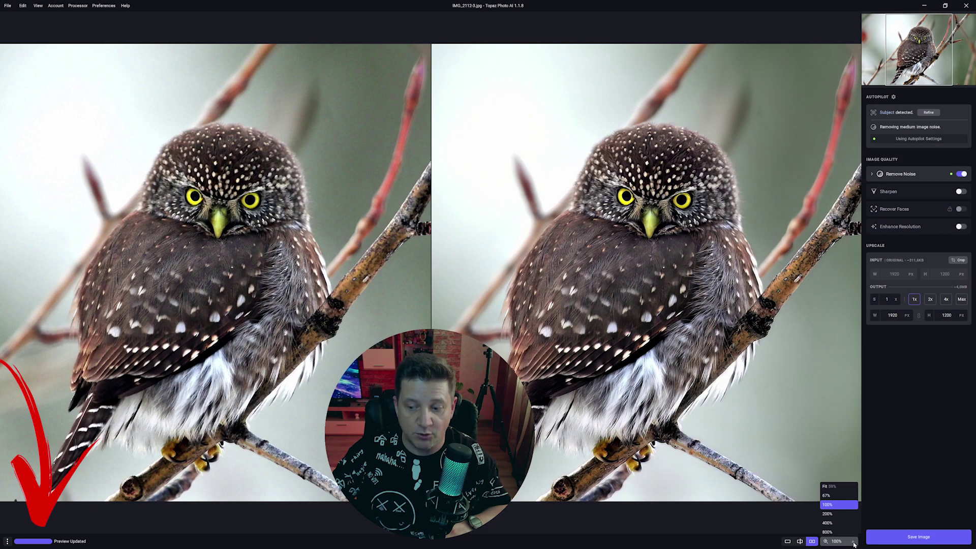
left_click(844, 497)
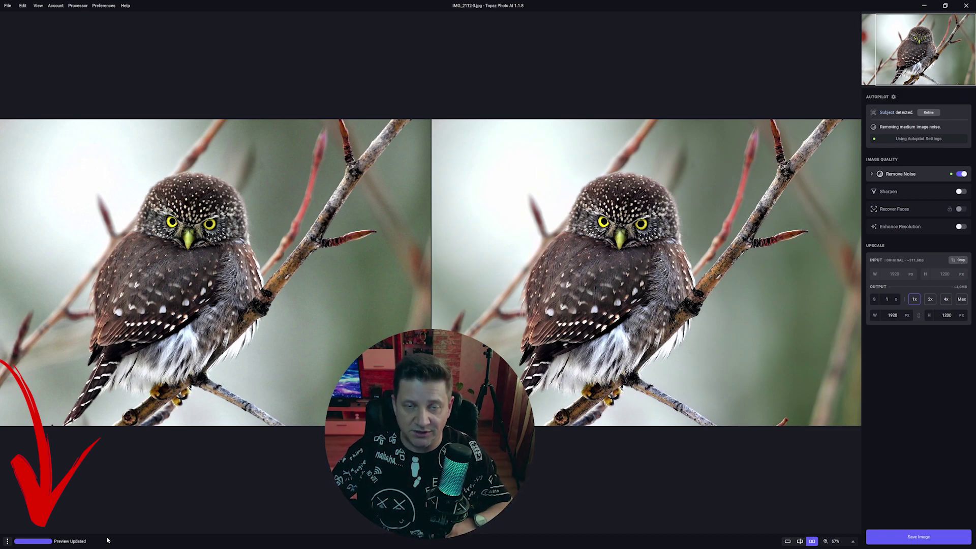
left_click(835, 541)
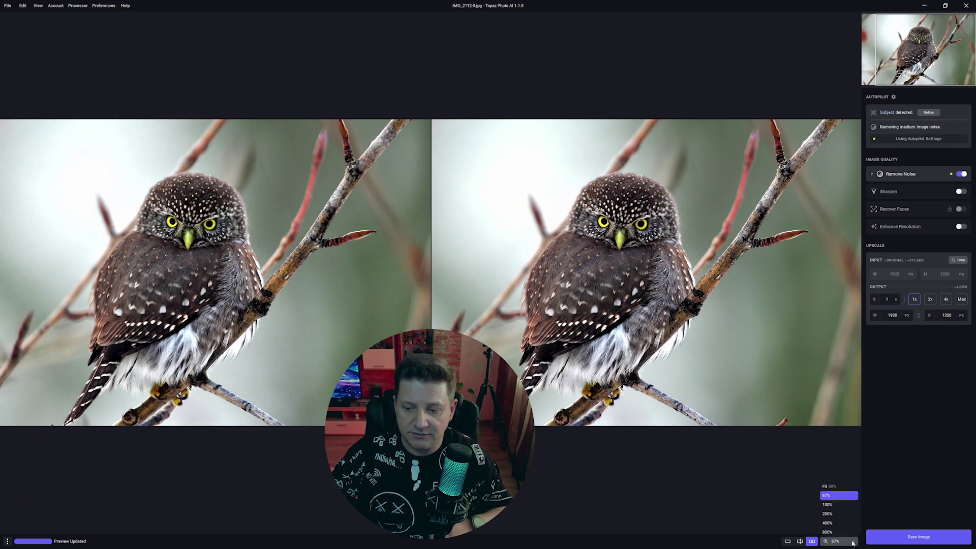
left_click(836, 514)
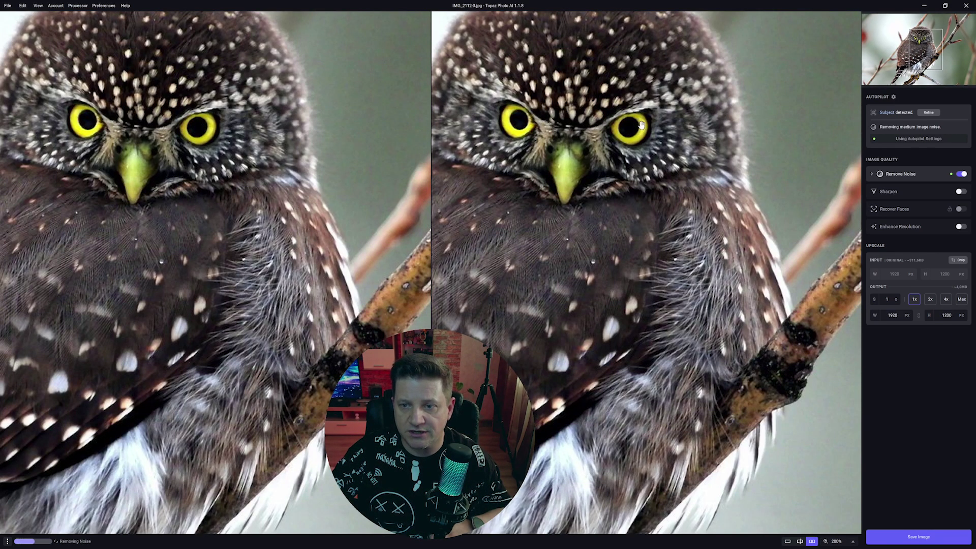
mouse_move(647, 164)
left_mouse_down()
mouse_move(573, 379)
mouse_move(561, 381)
left_mouse_up()
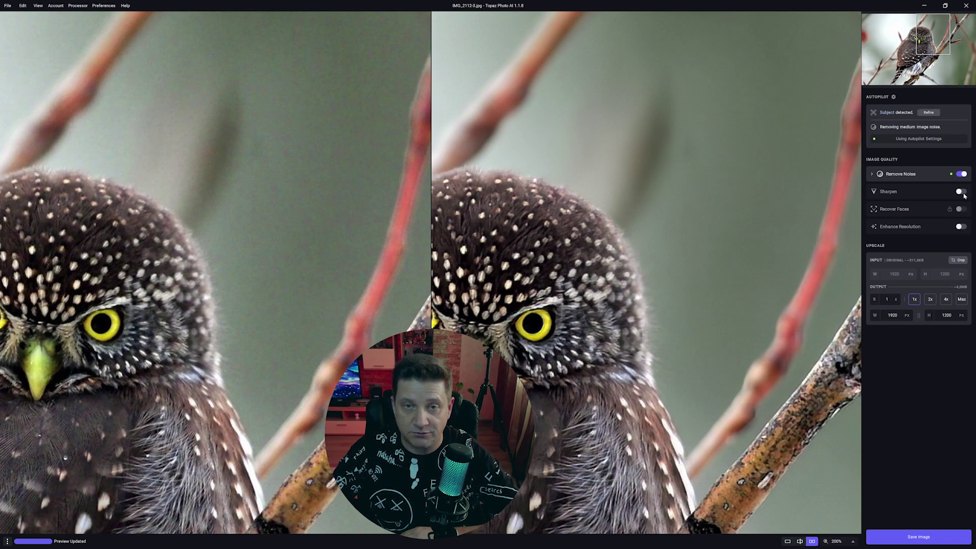
- Enable Standard Sharpen on the owl photo (strength 26, clarity 51)
left_click_drag(446, 468, 590, 308)
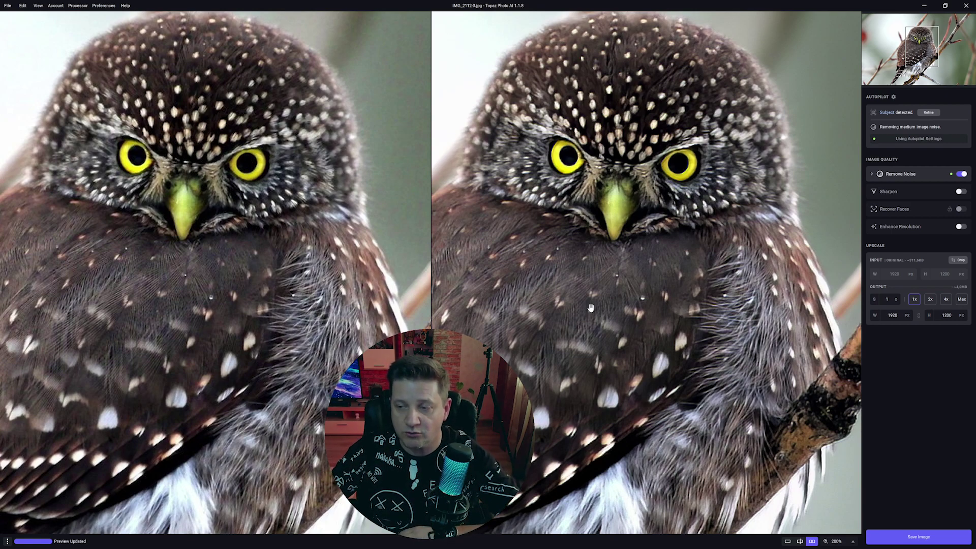
left_click(960, 192)
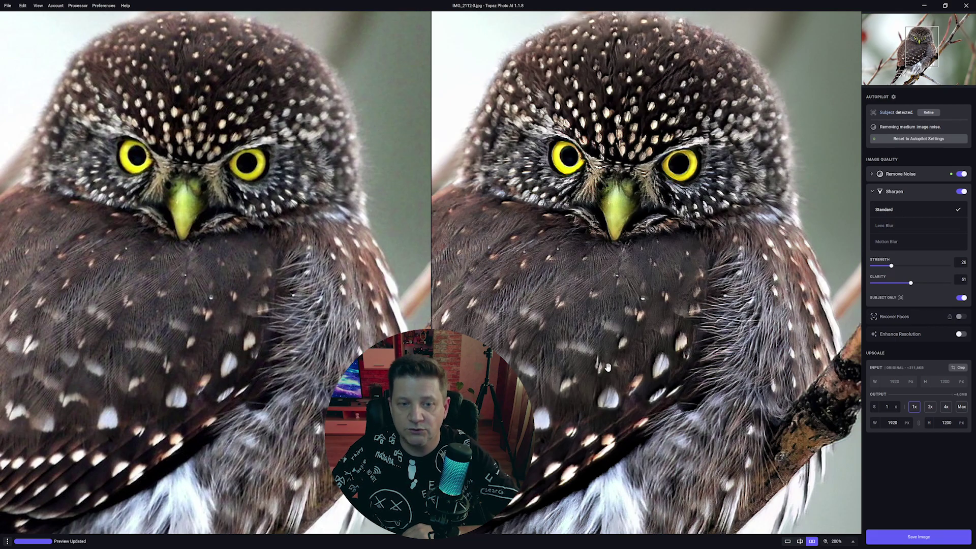
mouse_move(607, 366)
left_mouse_down()
mouse_move(619, 205)
mouse_move(615, 301)
mouse_move(598, 313)
left_mouse_up()
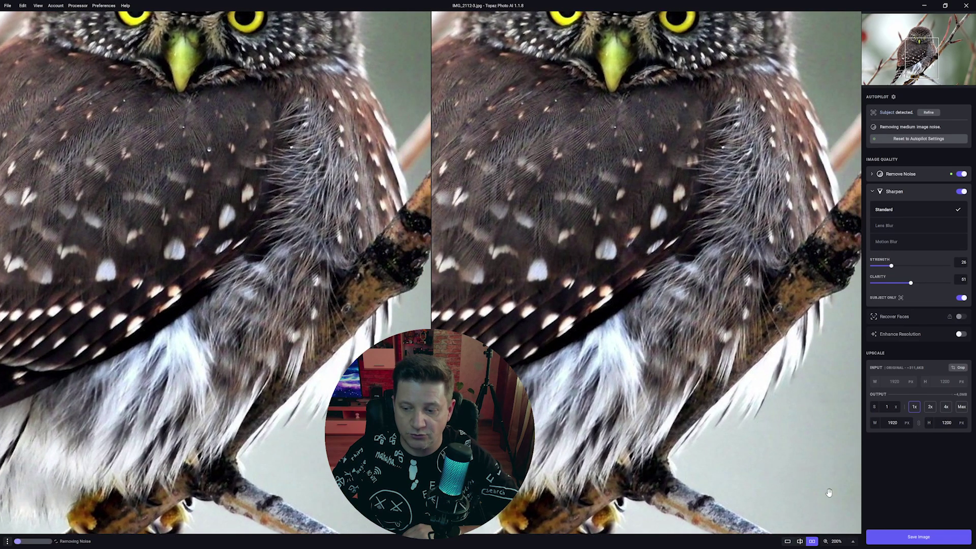
- Magnify the preview to 400% over the owl's breast feathers
left_click(854, 543)
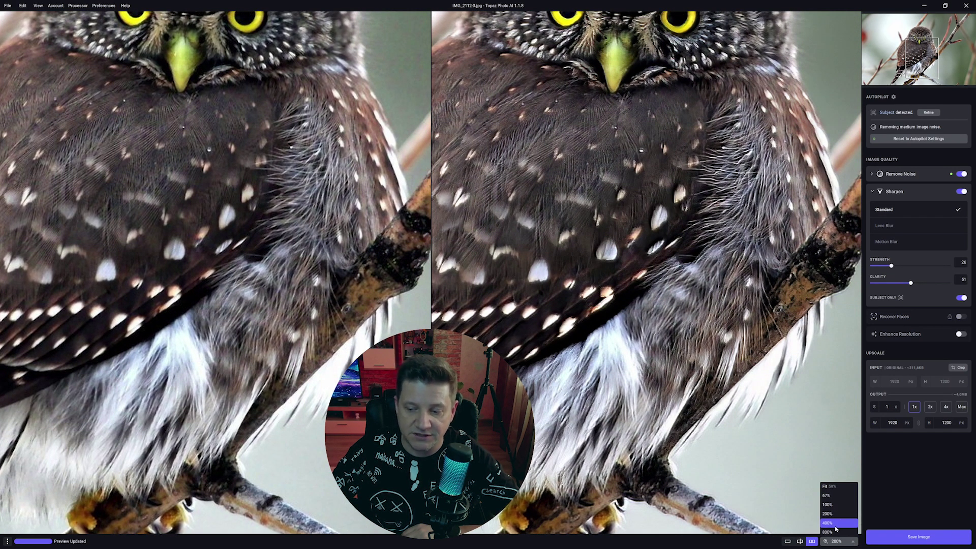
left_click(837, 523)
left_click_drag(721, 332, 605, 318)
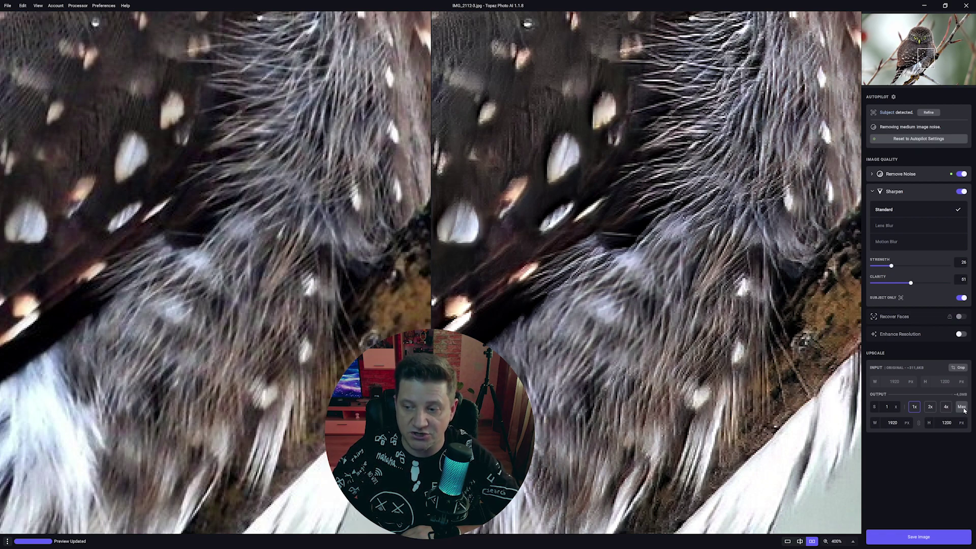
- Upscale the owl output to the maximum 6x (11520 x 7200 px), checking it at 67% and 25% zoom
left_click(962, 407)
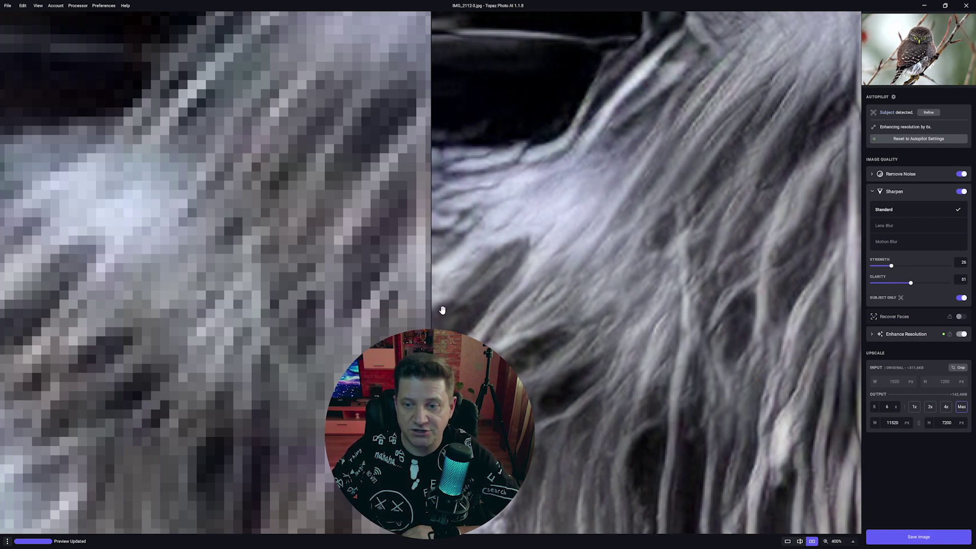
left_click(853, 542)
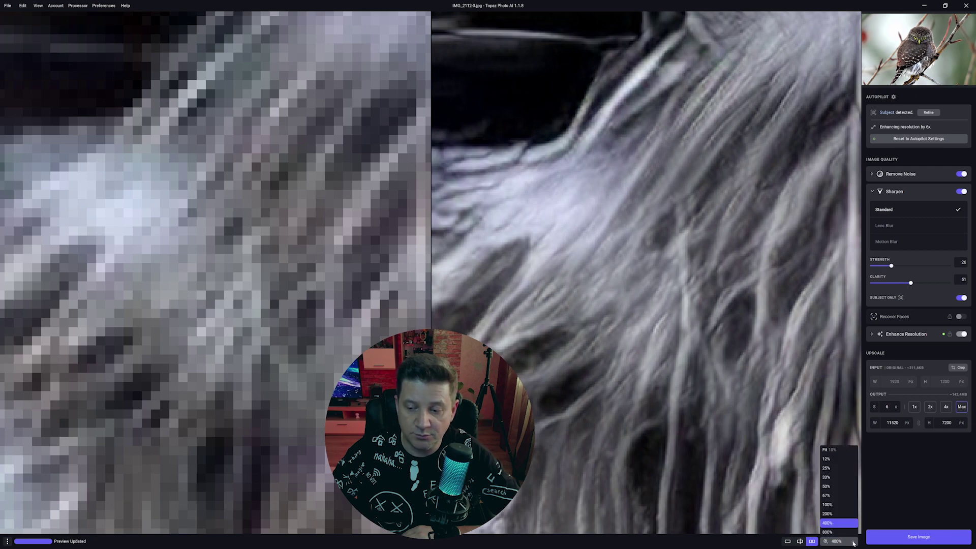
left_click(839, 515)
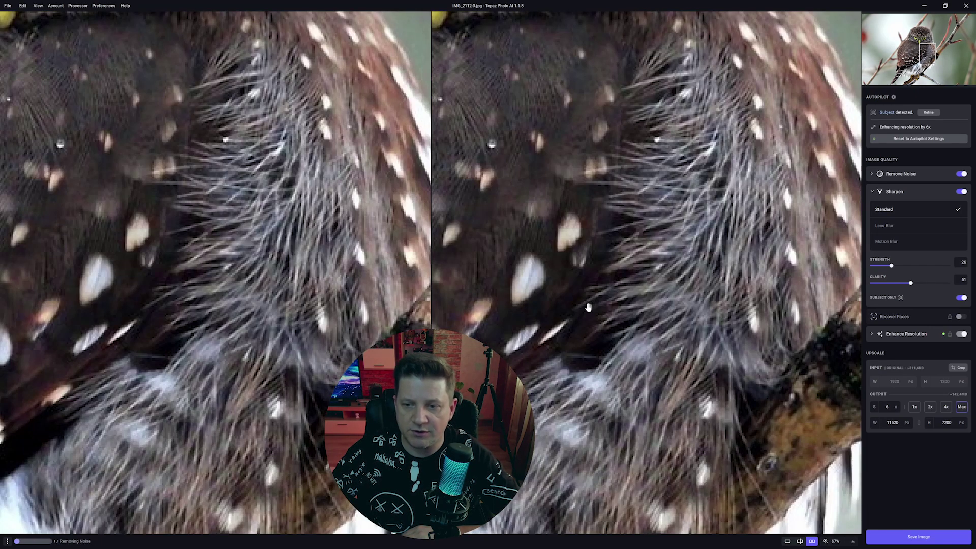
left_click_drag(589, 308, 557, 253)
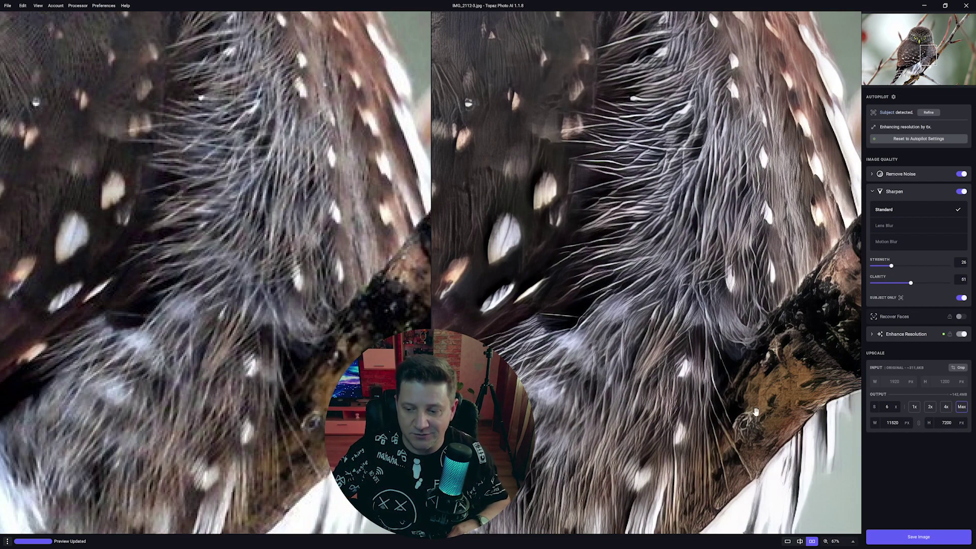
scroll(707, 379, "down", 3)
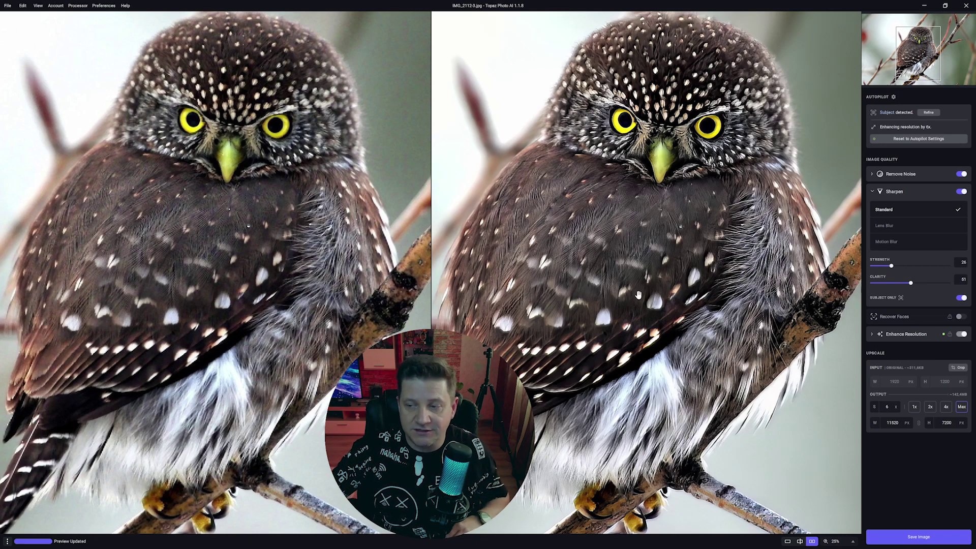
- Expand the Remove Noise settings to show Normal mode, Strength 5, Detail 19
left_click(873, 175)
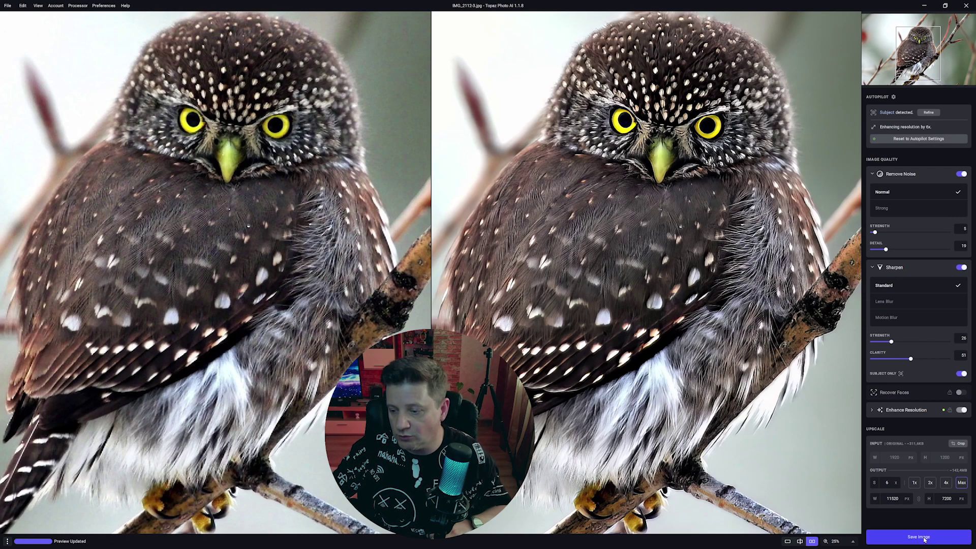
- Export settings: drop filter names from the filename (IMG_2112-3-topaz.jpg) and browse for a save folder
left_click(924, 538)
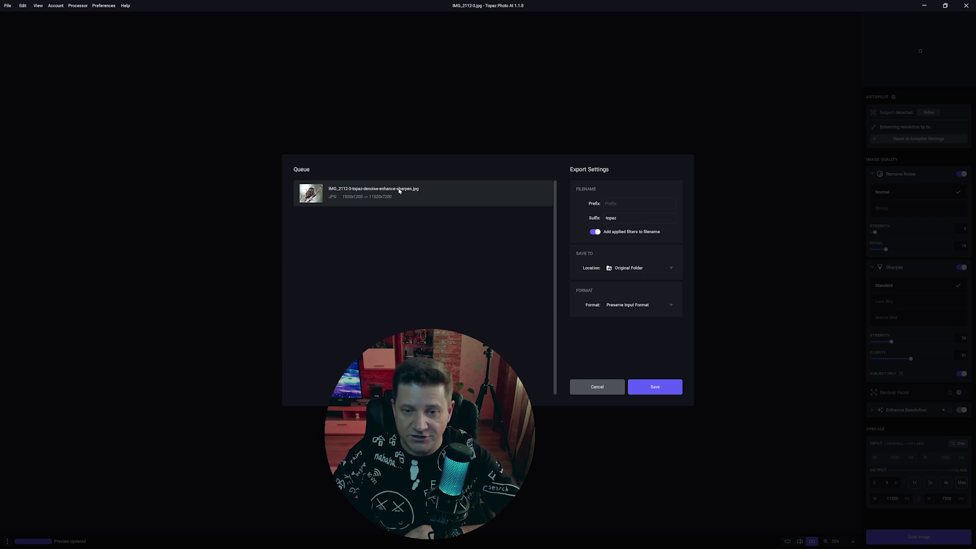
left_click(594, 233)
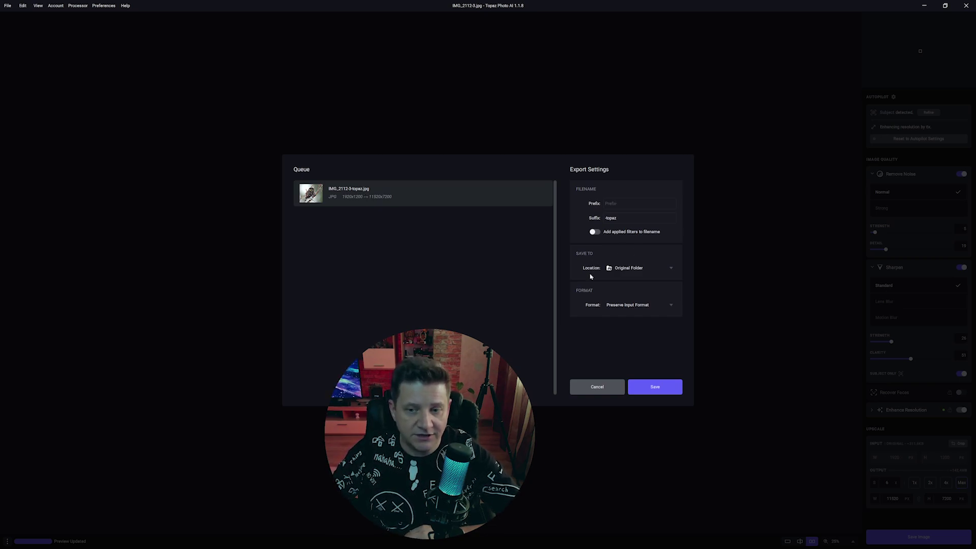
left_click(671, 269)
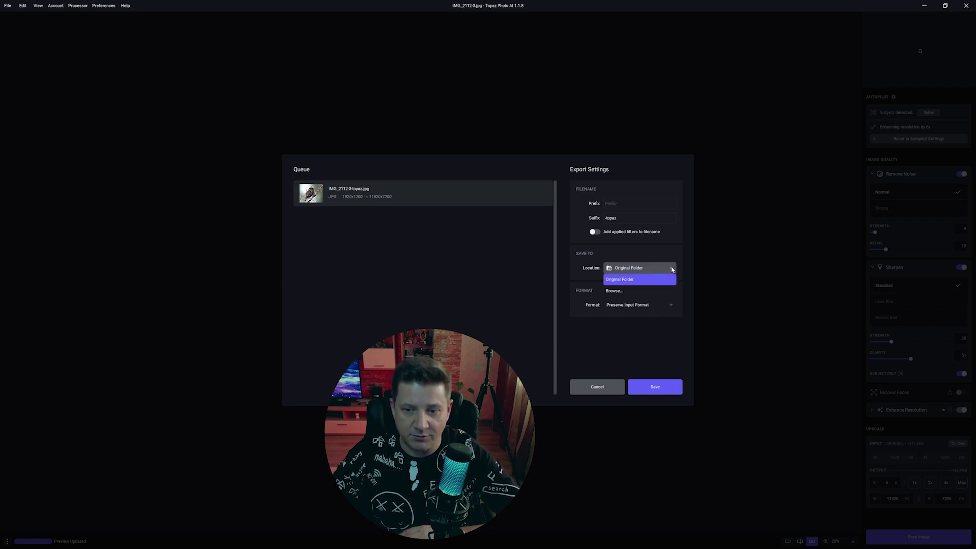
left_click(633, 280)
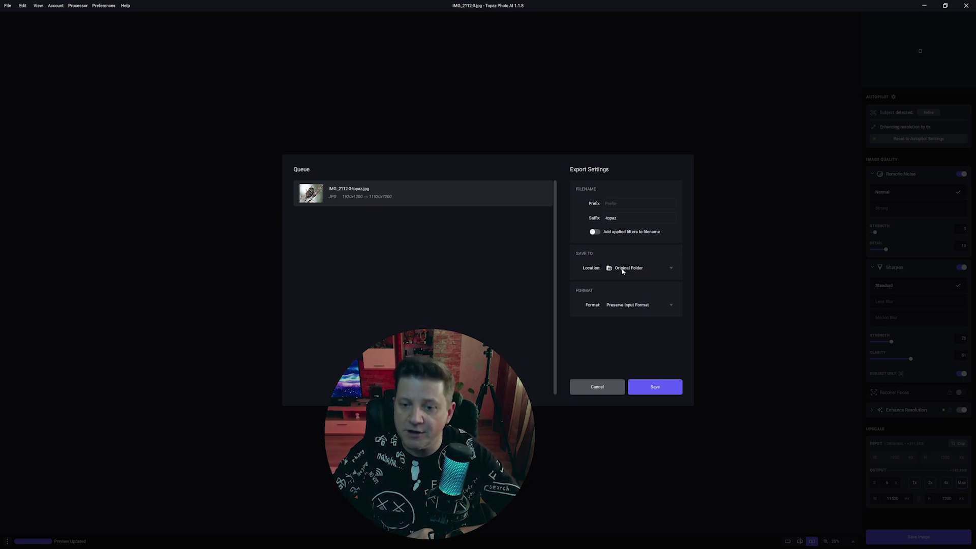
left_click(623, 269)
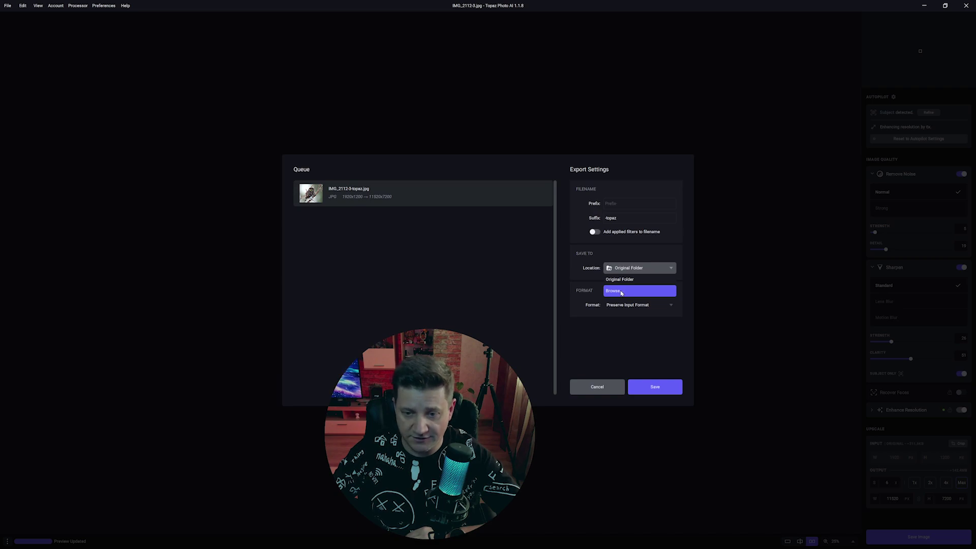
left_click(621, 292)
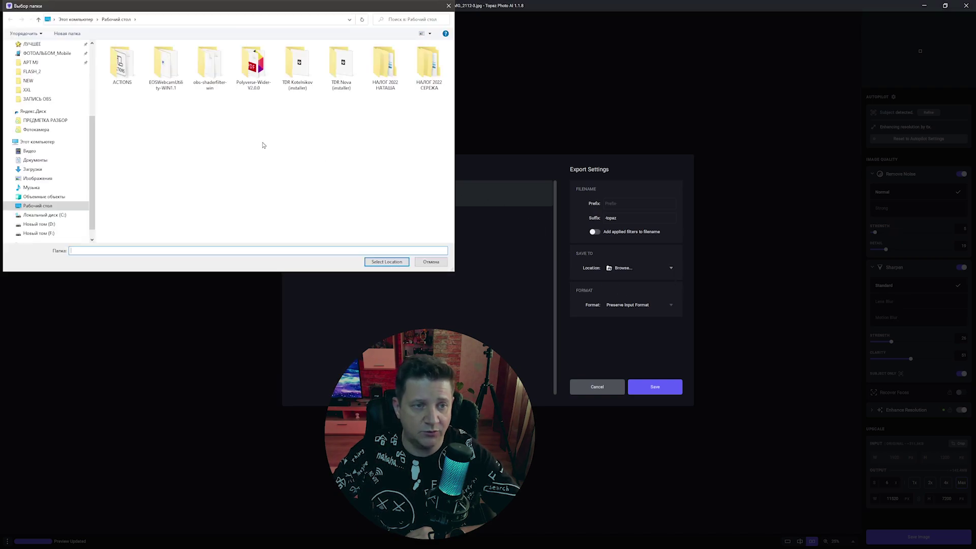
- Set export to the Desktop folder as JPEG, then cancel Export Settings without saving
left_click(387, 262)
left_click(671, 305)
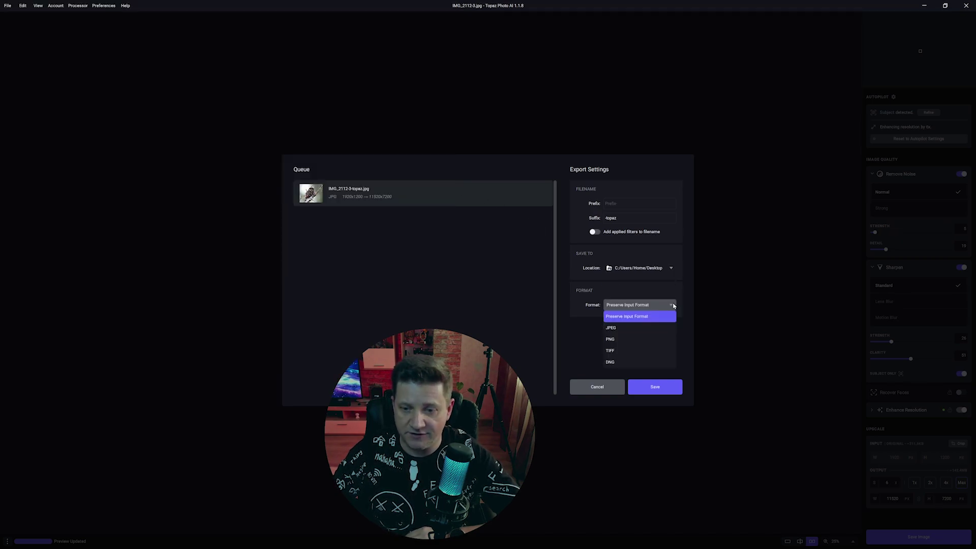
left_click(619, 328)
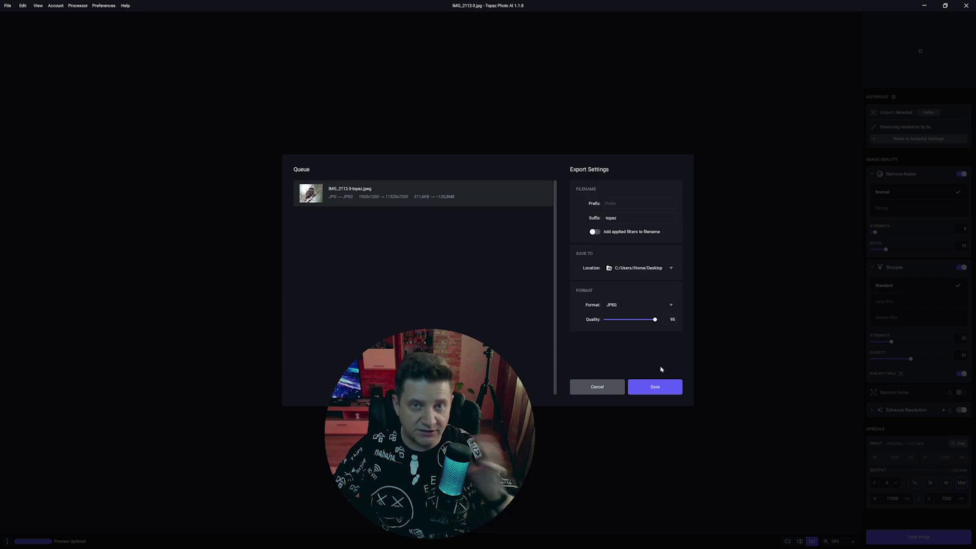
left_click(597, 387)
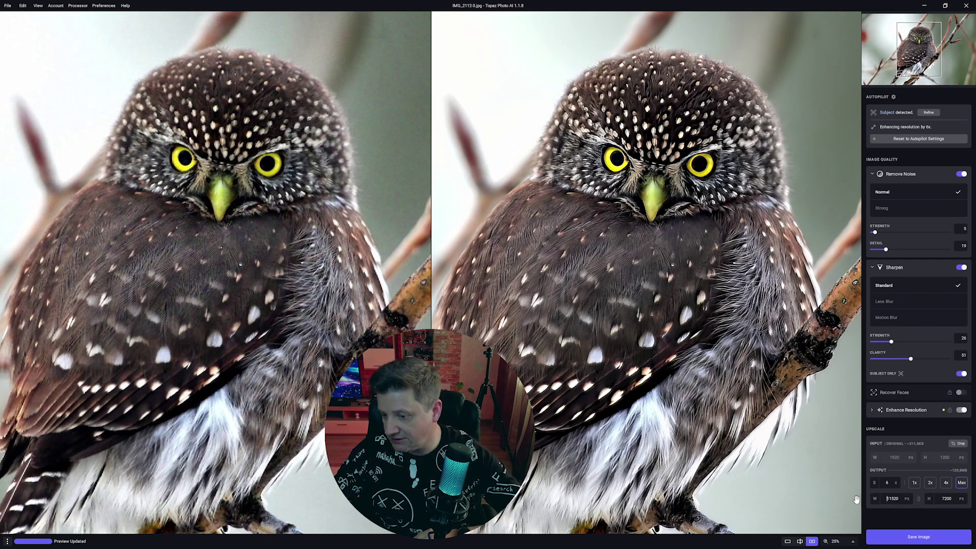
- Set the owl's output width to 2560 px
type("256")
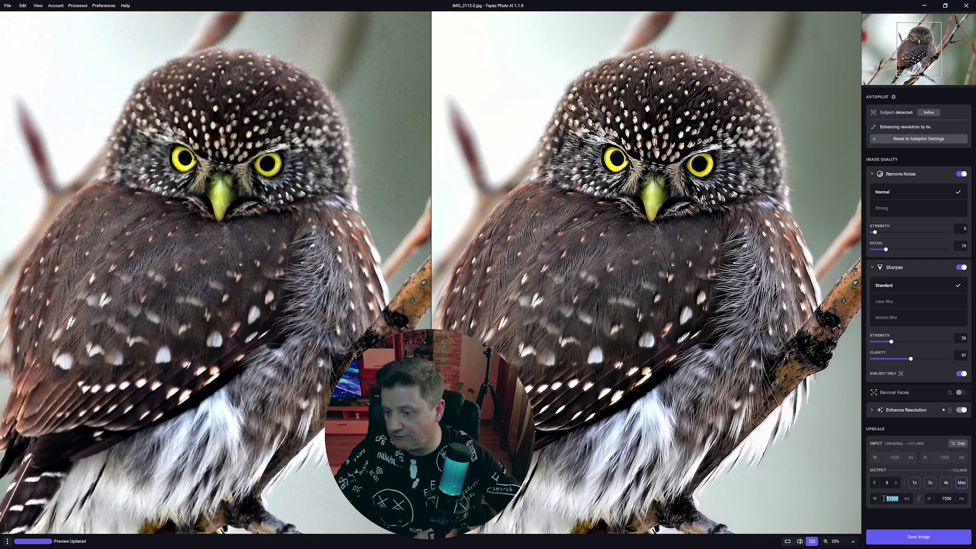
type("0")
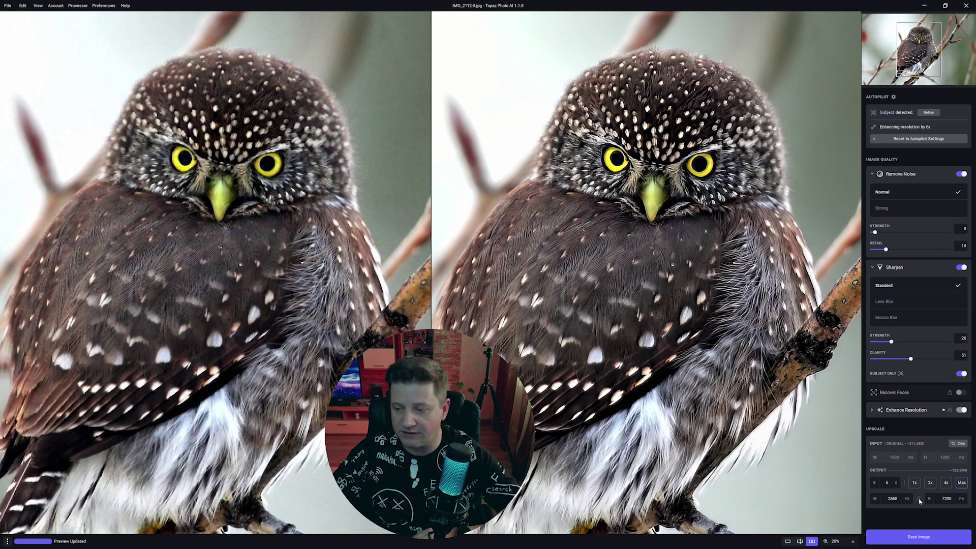
key("Return")
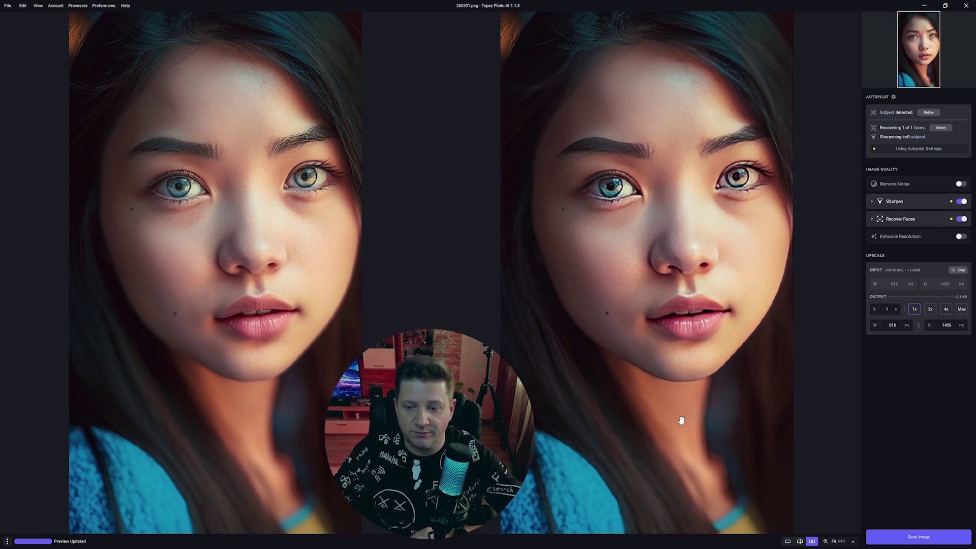
- Zoom both before/after previews of the portrait to 200%
left_click(853, 543)
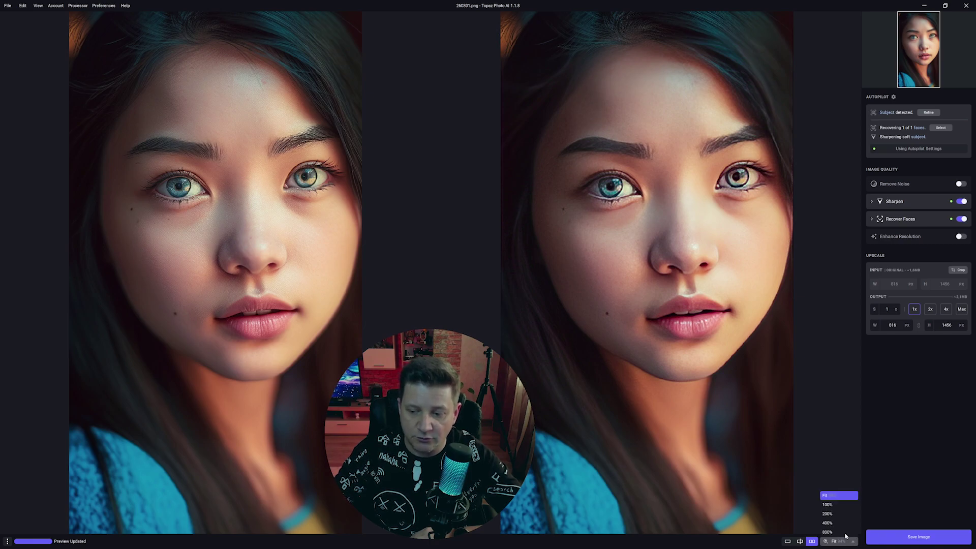
left_click(839, 513)
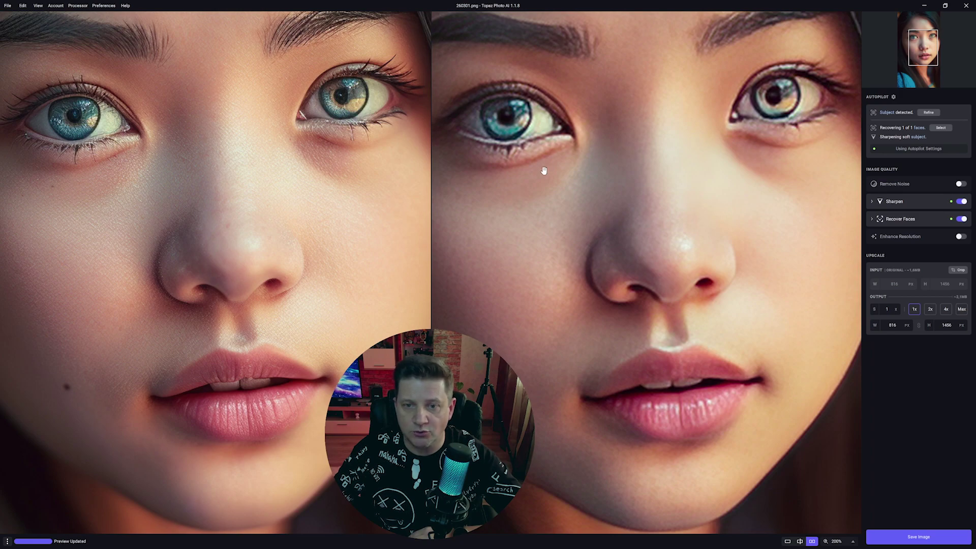
- Pan across the eyes, nose and lips, and turn off Sharpen and Recover Faces
left_click_drag(573, 206, 585, 273)
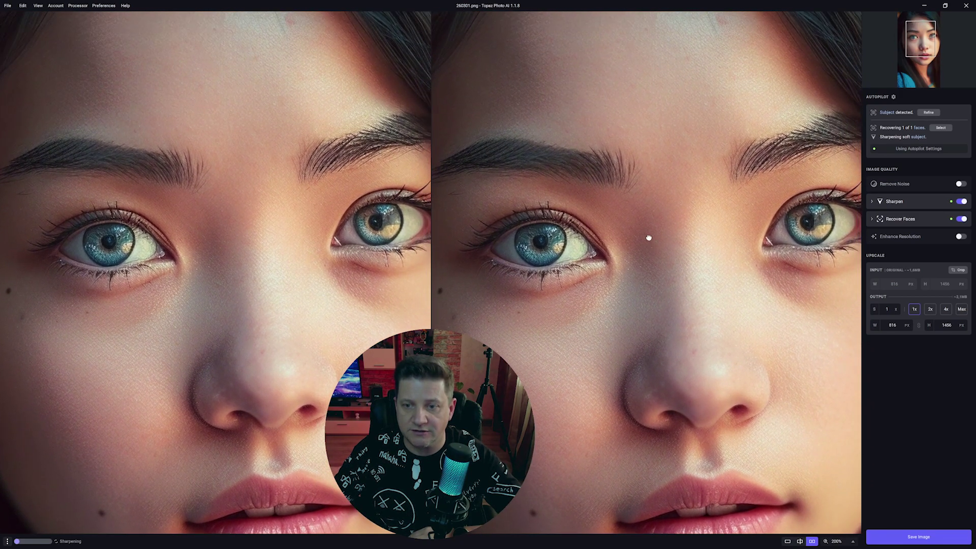
left_click_drag(649, 234, 621, 172)
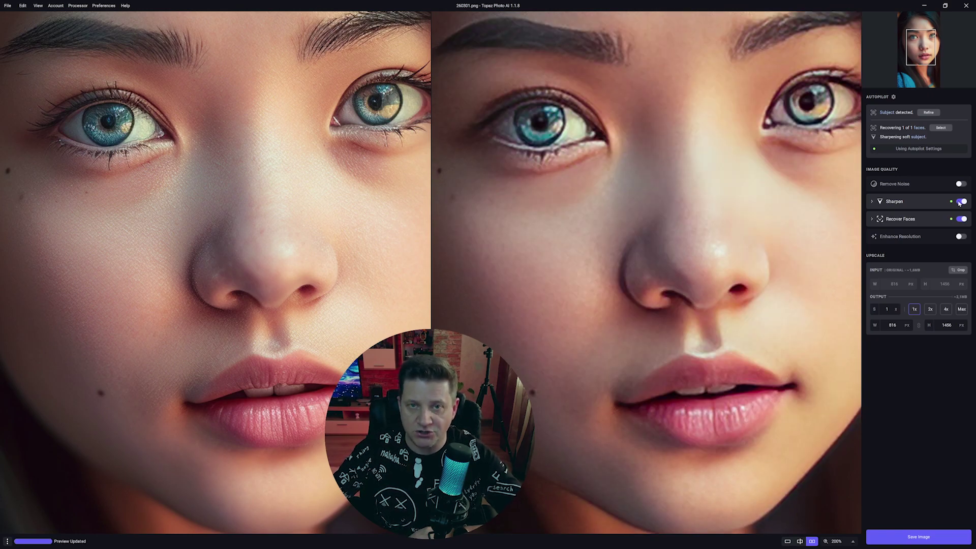
left_click(962, 202)
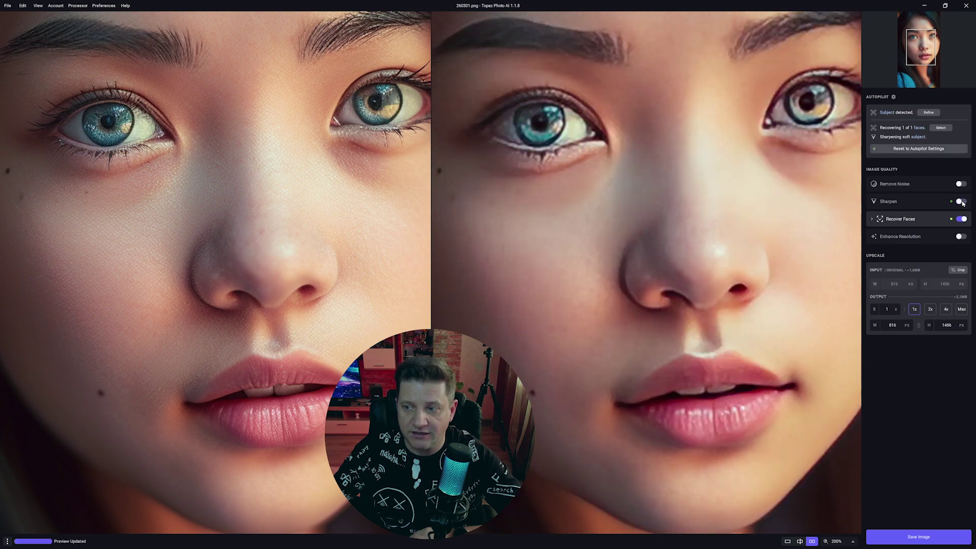
left_click(960, 219)
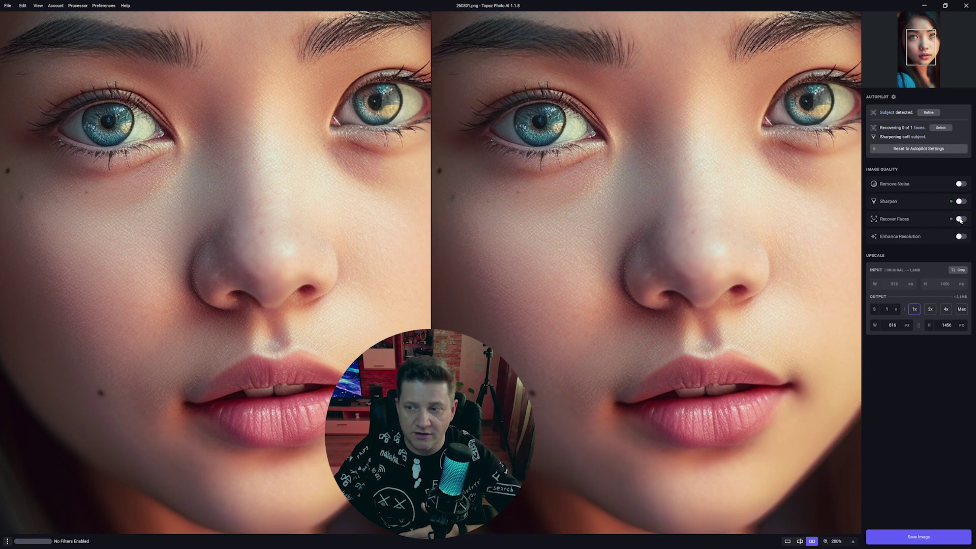
- Upscale the output 2x to 1632 x 2912, fit the preview, and re-enable Recover Faces
left_click(931, 310)
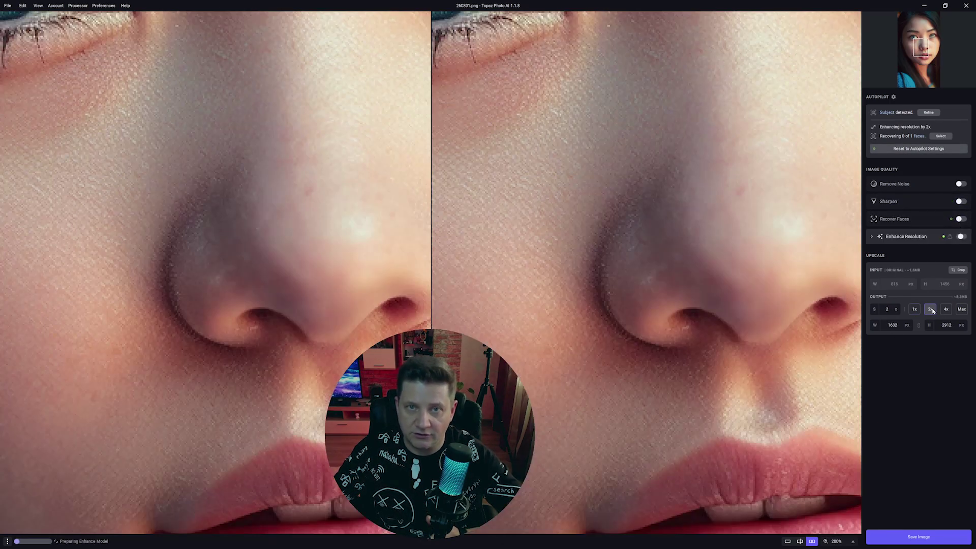
left_click(852, 541)
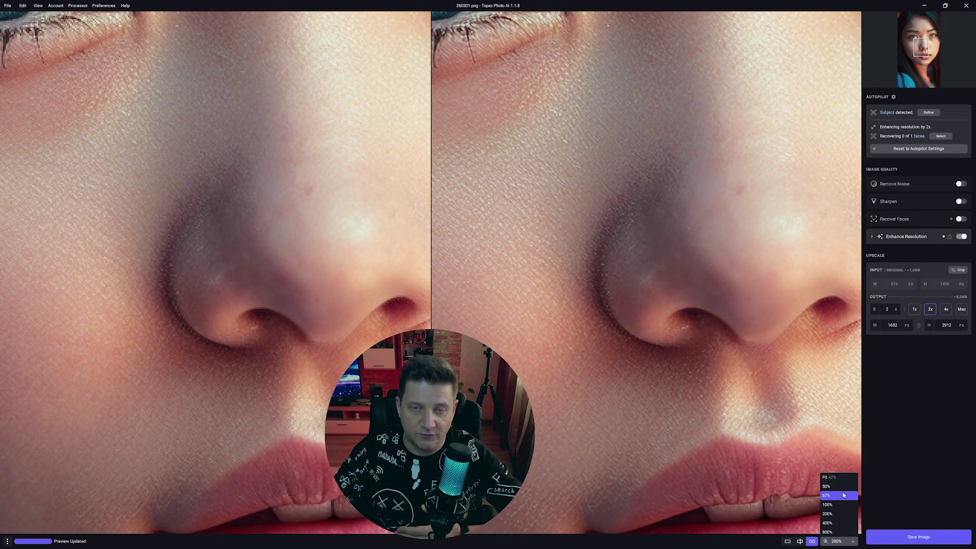
left_click(839, 477)
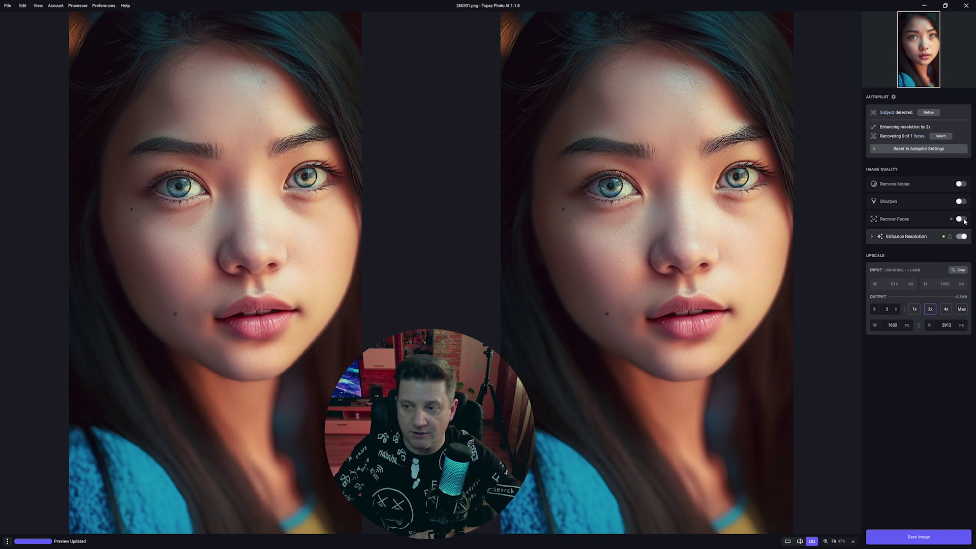
left_click(963, 219)
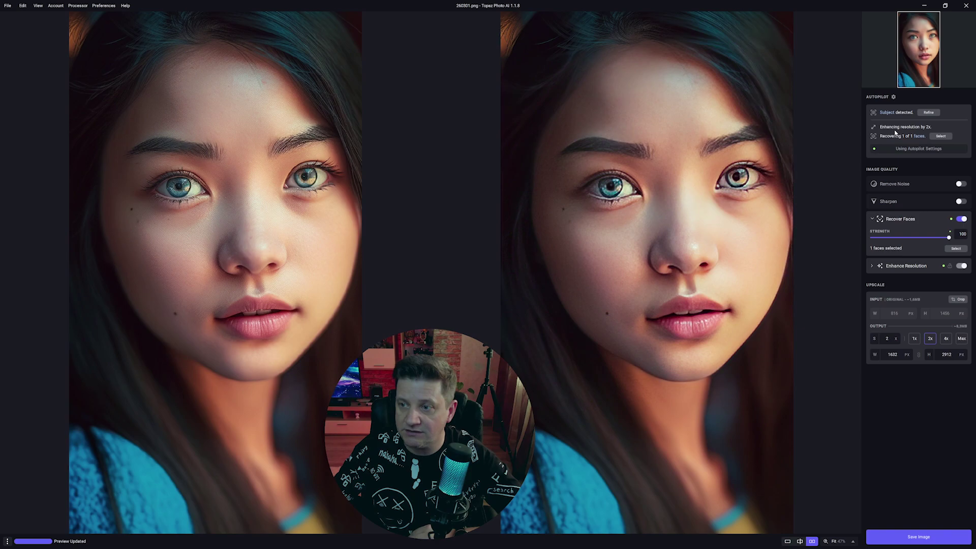
mouse_move(896, 112)
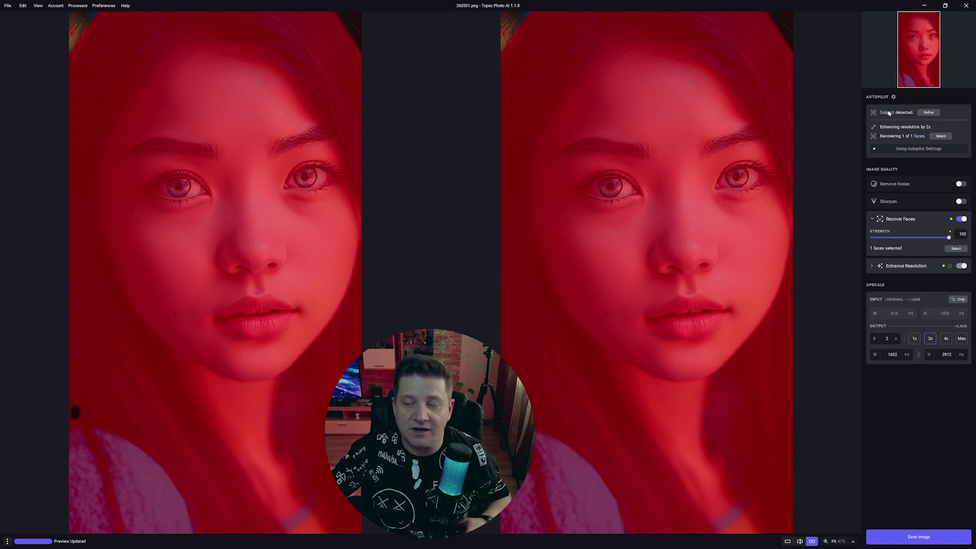
- Dismiss the subject mask preview and open Refine for the detected subject
left_click(890, 113)
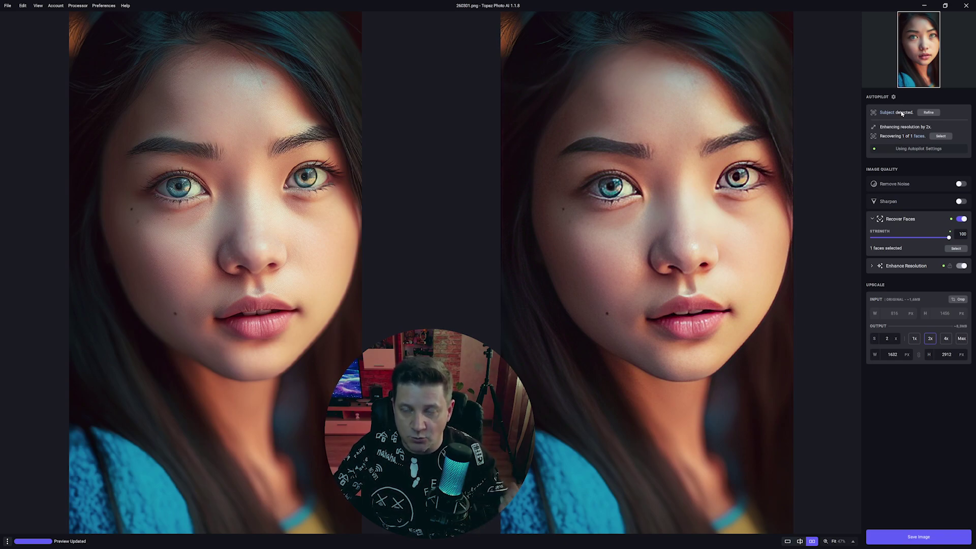
left_click(929, 113)
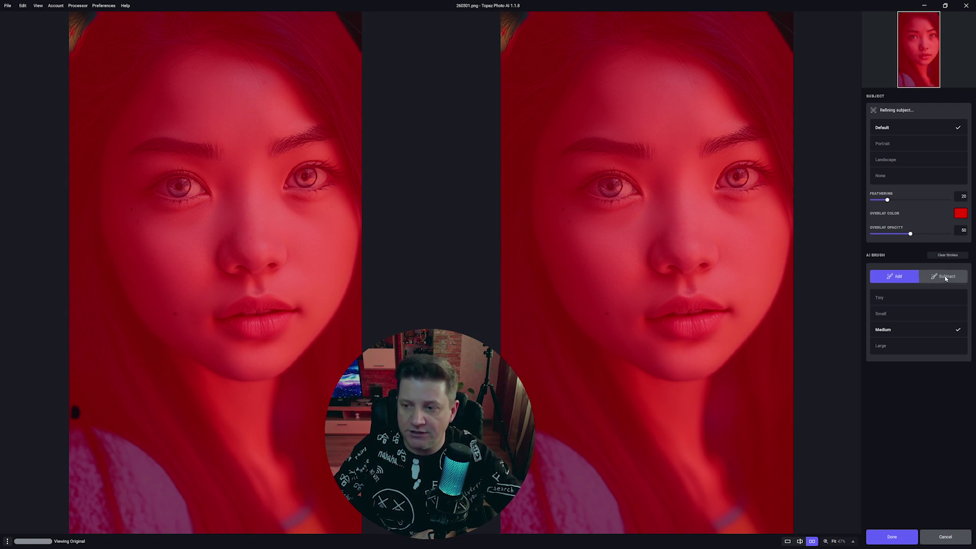
- Set the AI brush to Subtract at Large, erase a test stroke, and keep the red overlay
left_click(947, 280)
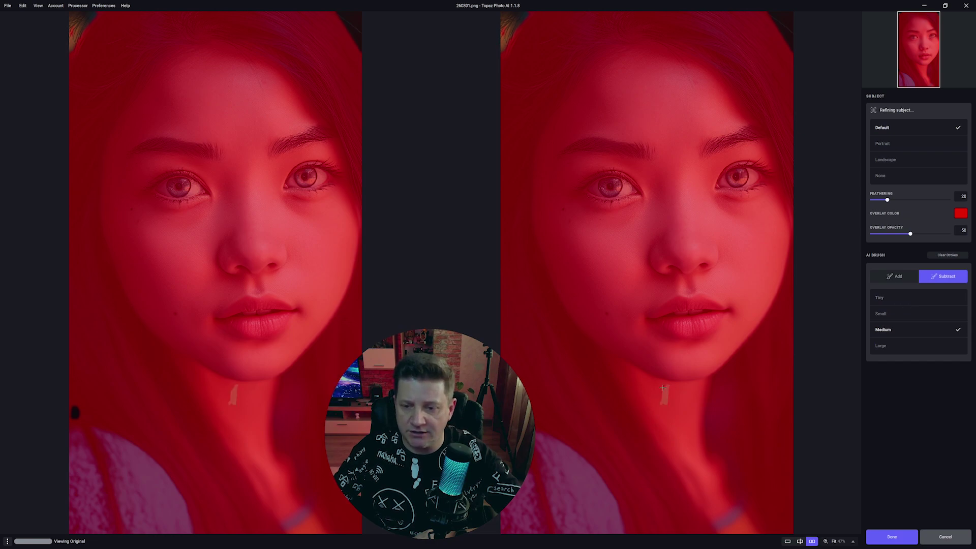
left_click(883, 348)
mouse_move(587, 319)
left_mouse_down()
mouse_move(612, 341)
mouse_move(510, 204)
mouse_move(506, 150)
mouse_move(748, 92)
left_mouse_up()
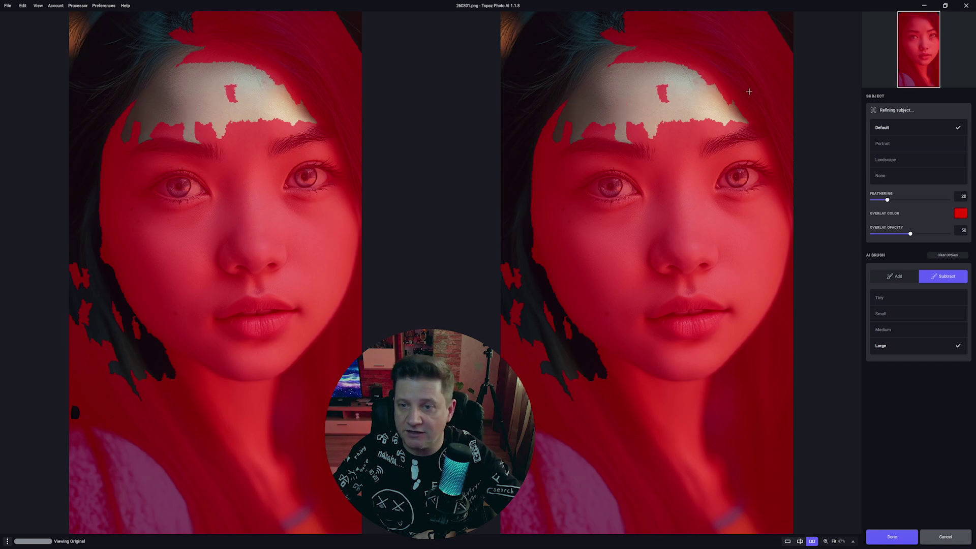
left_click(961, 215)
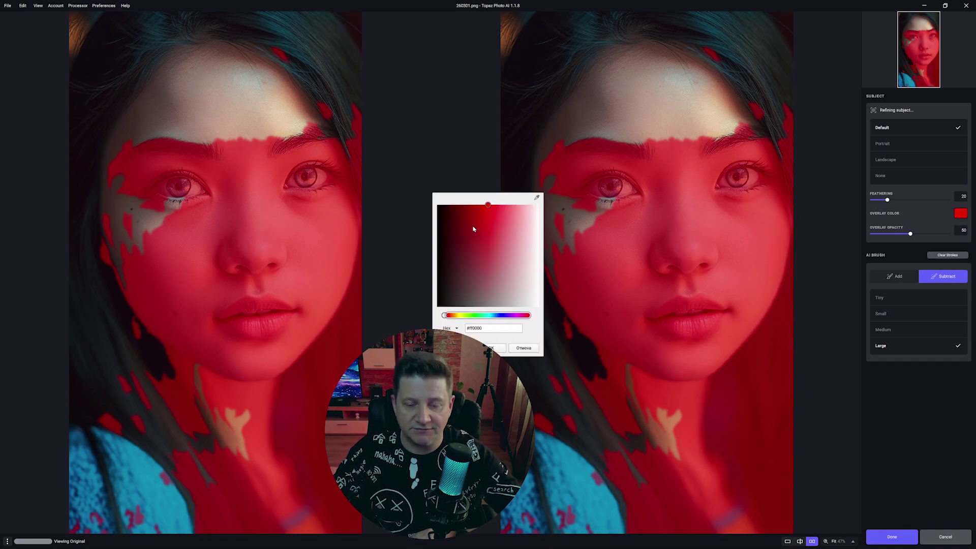
left_click(523, 347)
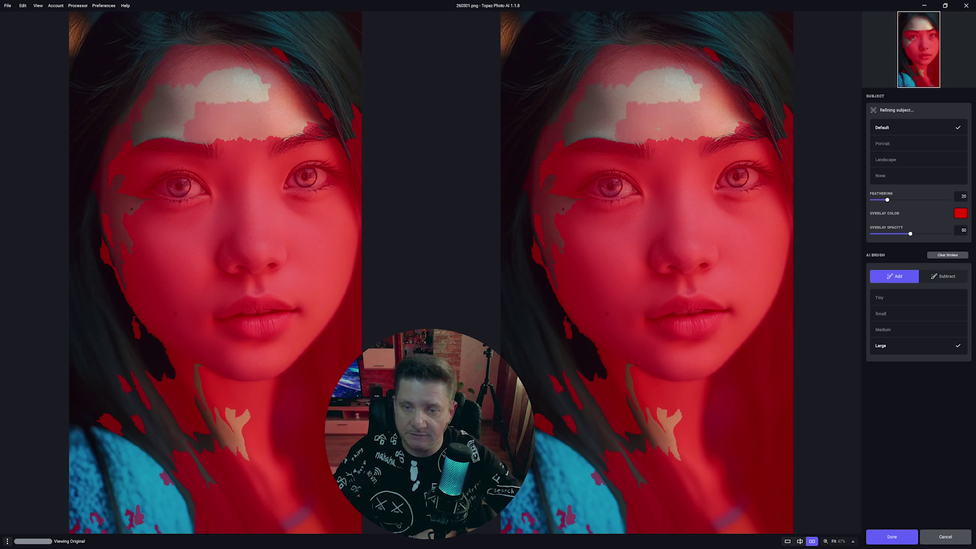
- Paint the forehead back into the mask, then erase the left hair strands and blue sweater
left_click_drag(577, 134, 697, 84)
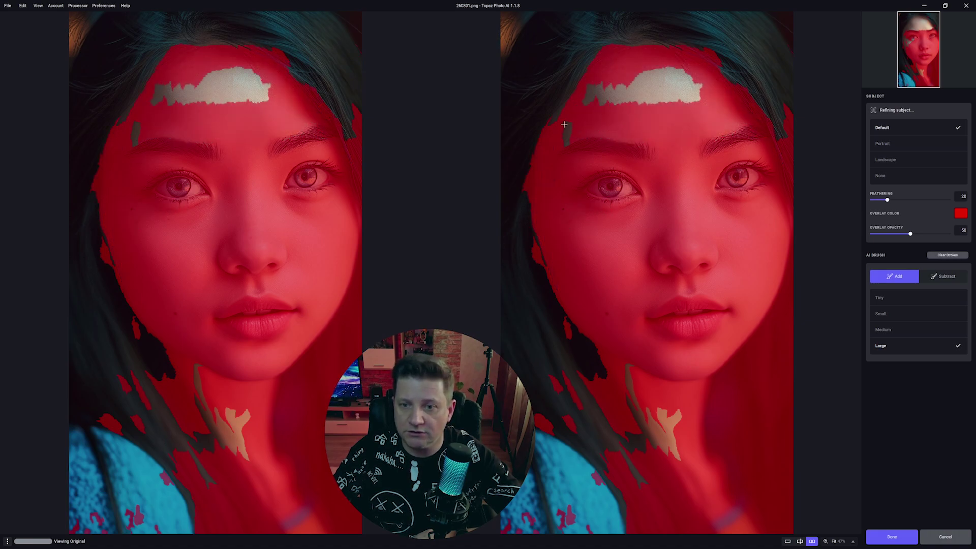
left_click(943, 276)
left_click_drag(586, 391, 558, 384)
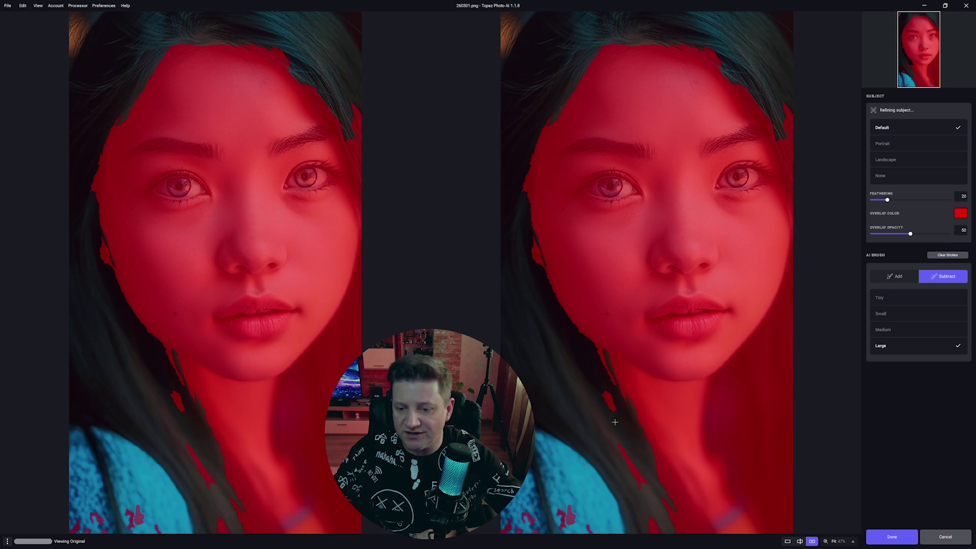
left_click_drag(656, 486, 543, 519)
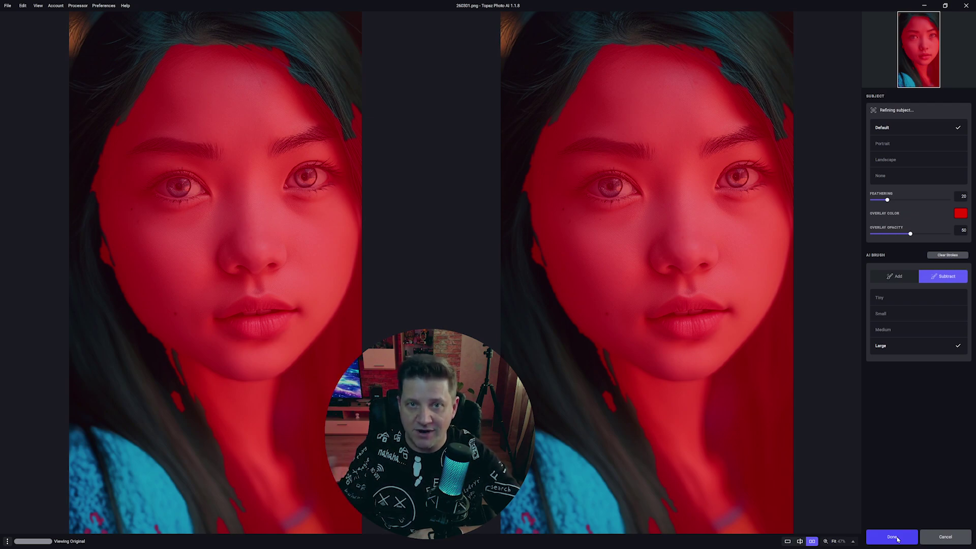
- Accept the refined subject mask with Done, returning to the 2x-upscaled portrait
left_click(893, 537)
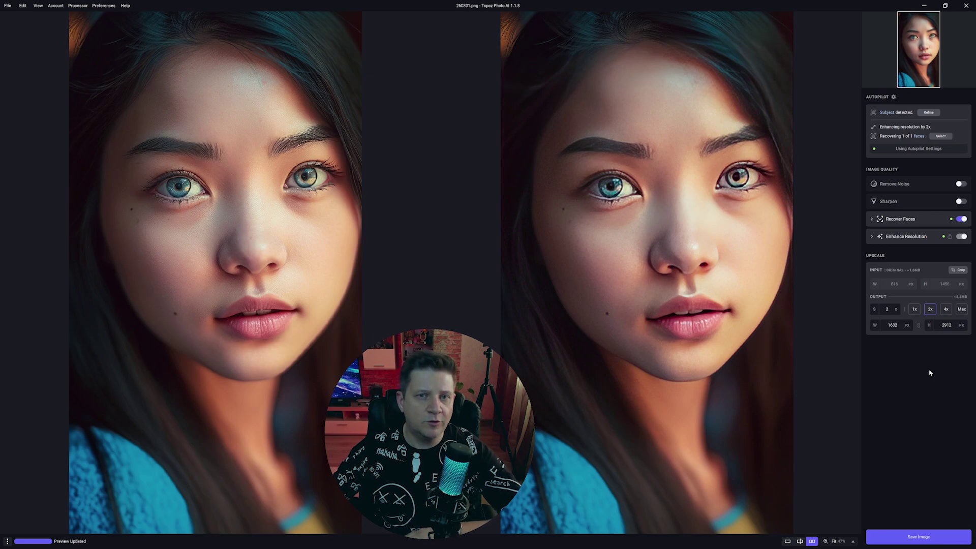